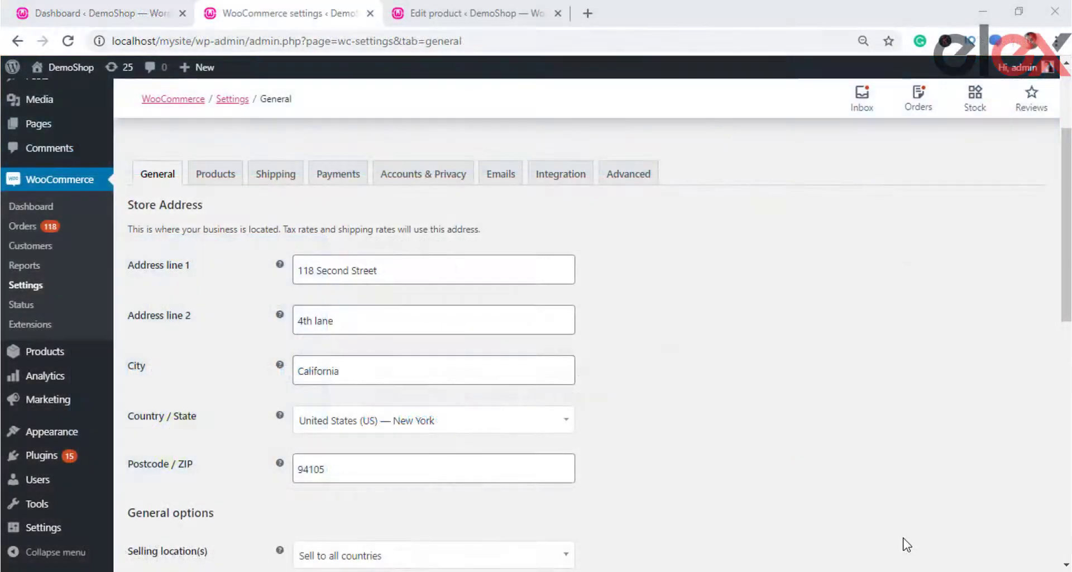
Step: Turn on WooCommerce tax rates and calculations, then go to the Tax settings
{"action": "scroll", "coordinate": [810, 476], "scroll_direction": "down", "scroll_amount": 8}
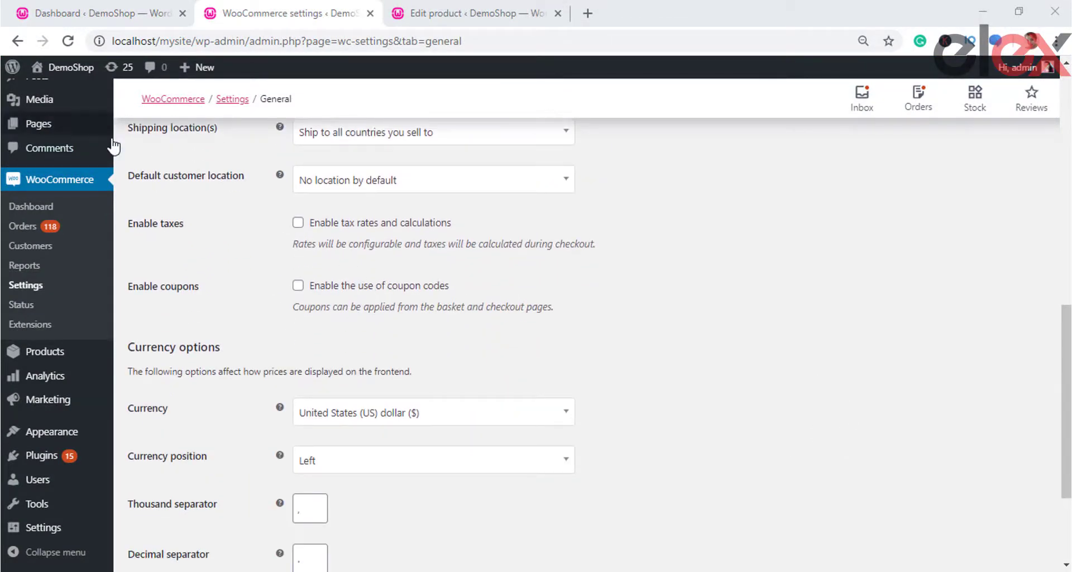
{"action": "left_click", "coordinate": [298, 223]}
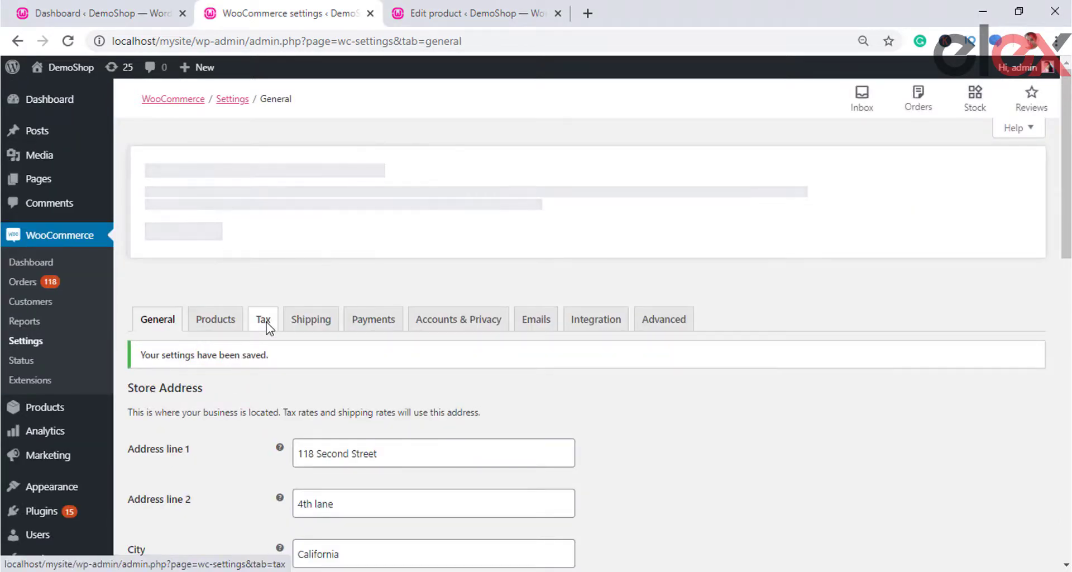
{"action": "left_click", "coordinate": [263, 320]}
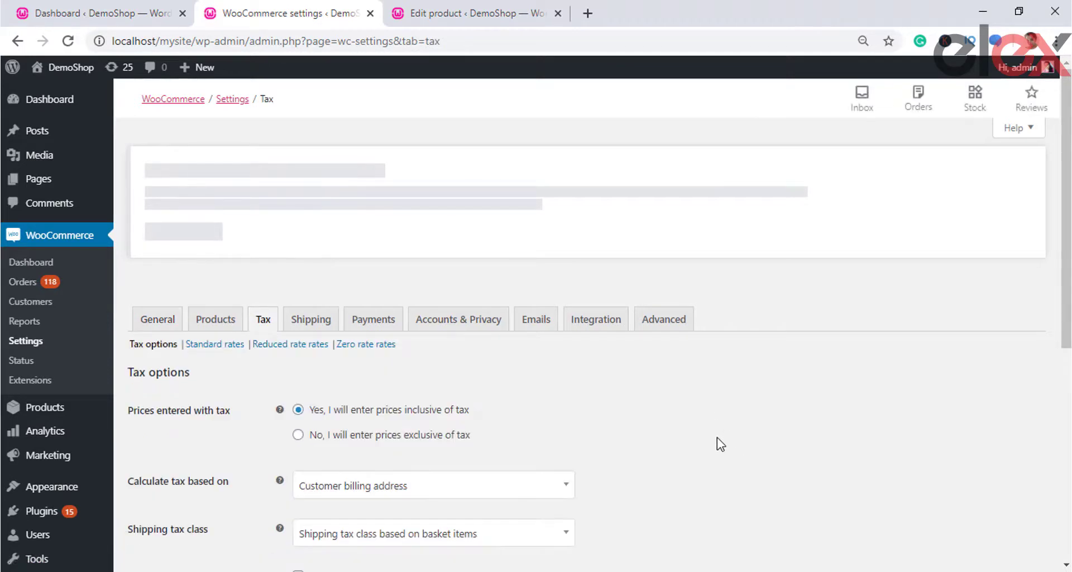
{"action": "scroll", "coordinate": [719, 437], "scroll_direction": "down", "scroll_amount": 4}
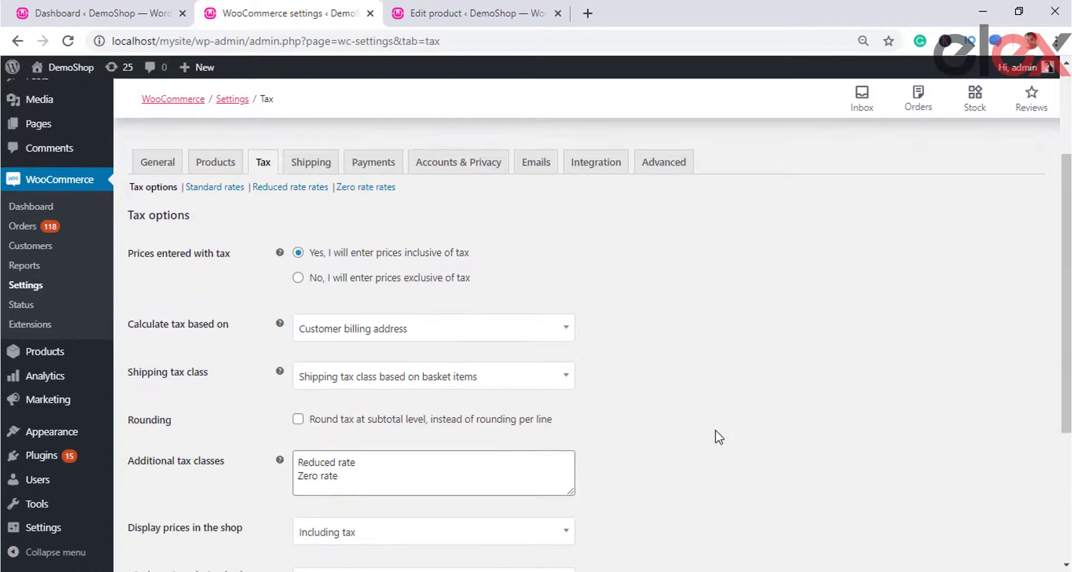
{"action": "scroll", "coordinate": [719, 437], "scroll_direction": "down", "scroll_amount": 3}
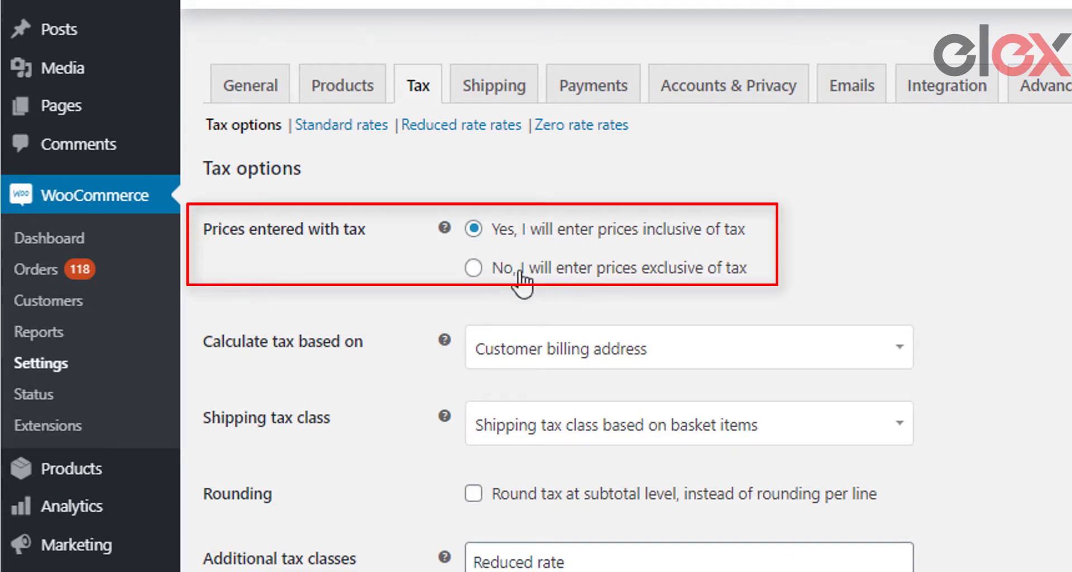
{"action": "left_click", "coordinate": [473, 229]}
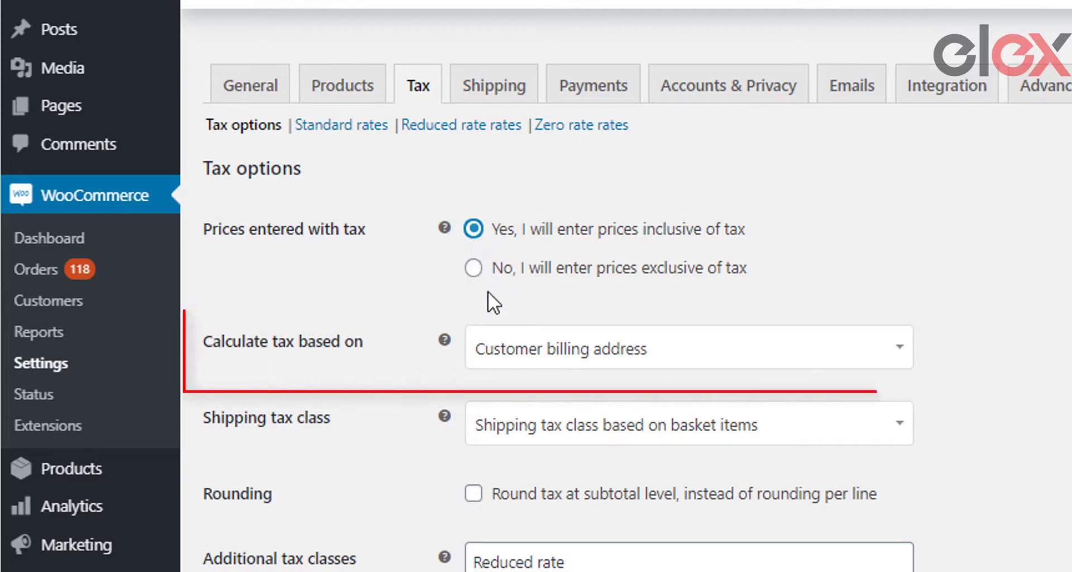
{"action": "scroll", "coordinate": [614, 274], "scroll_direction": "down", "scroll_amount": 2}
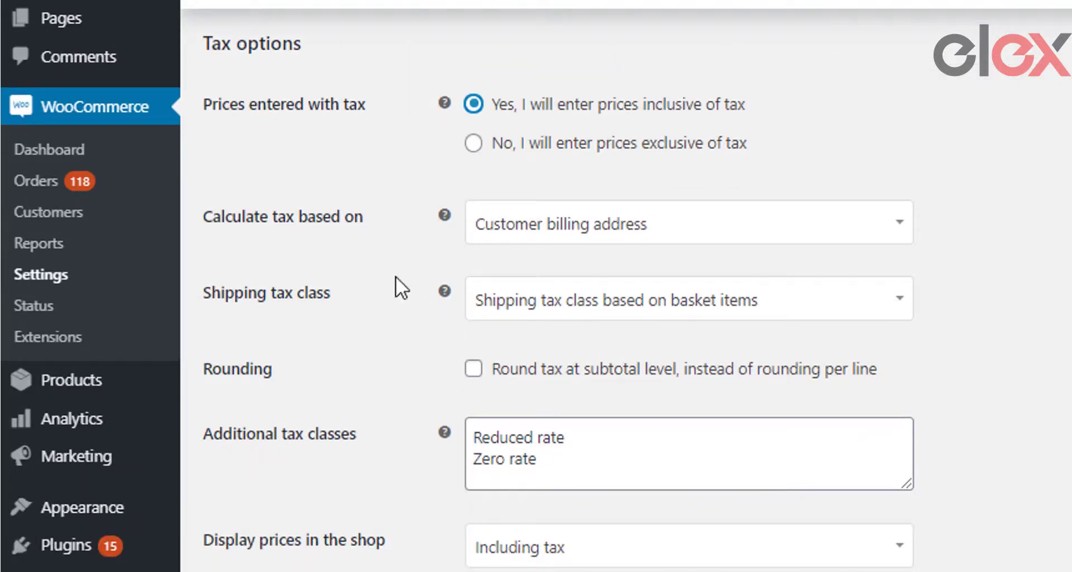
{"action": "left_click", "coordinate": [750, 225]}
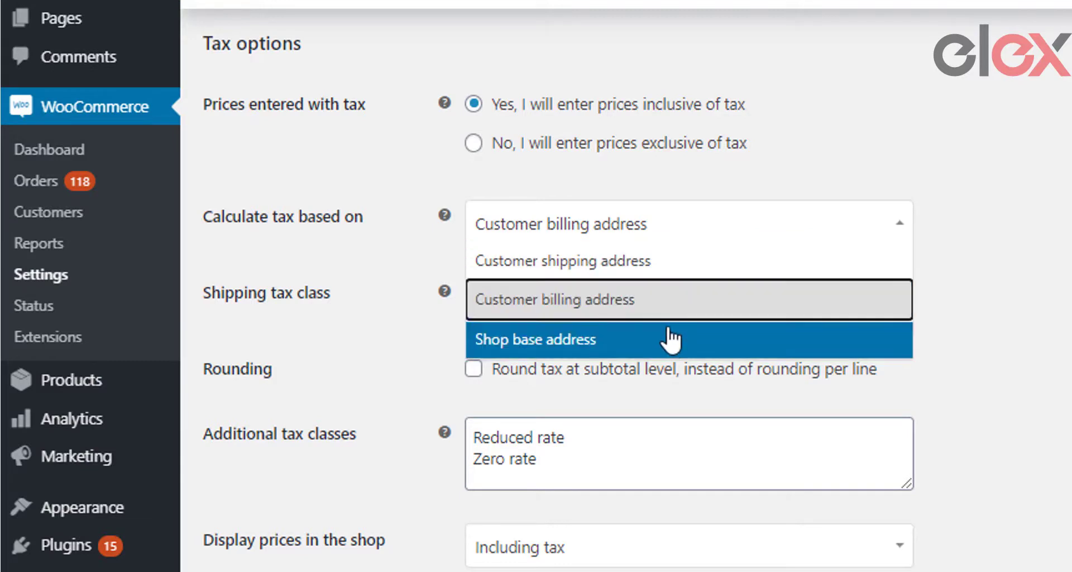
{"action": "left_click", "coordinate": [983, 276]}
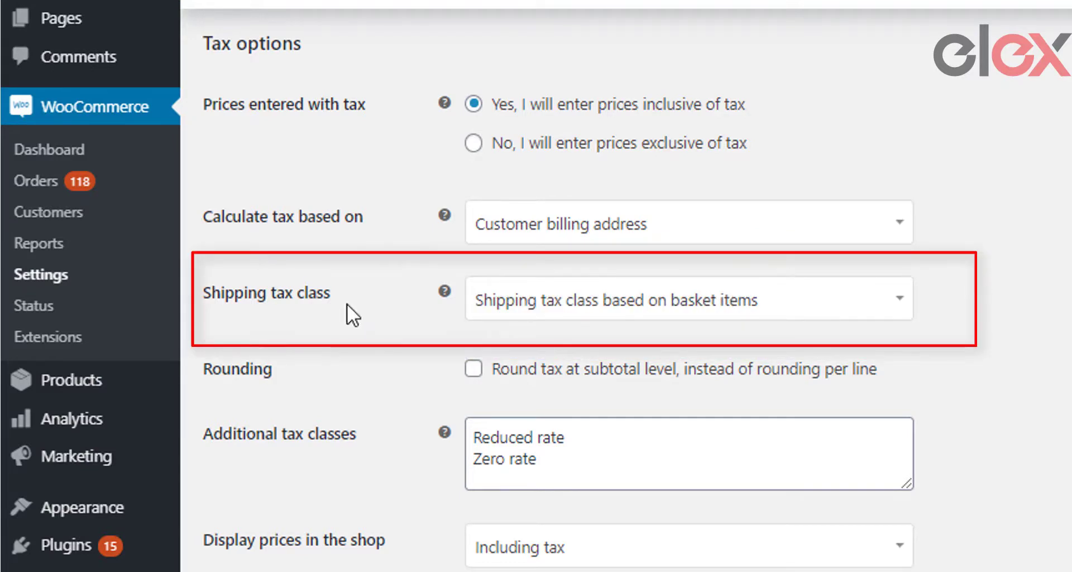
{"action": "left_click", "coordinate": [673, 306]}
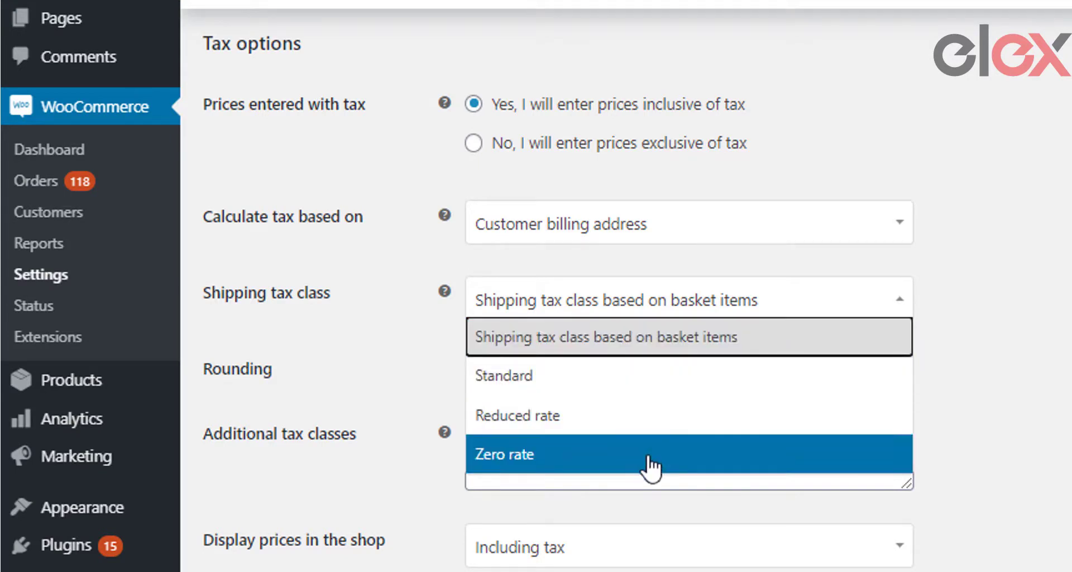
{"action": "left_click", "coordinate": [940, 363]}
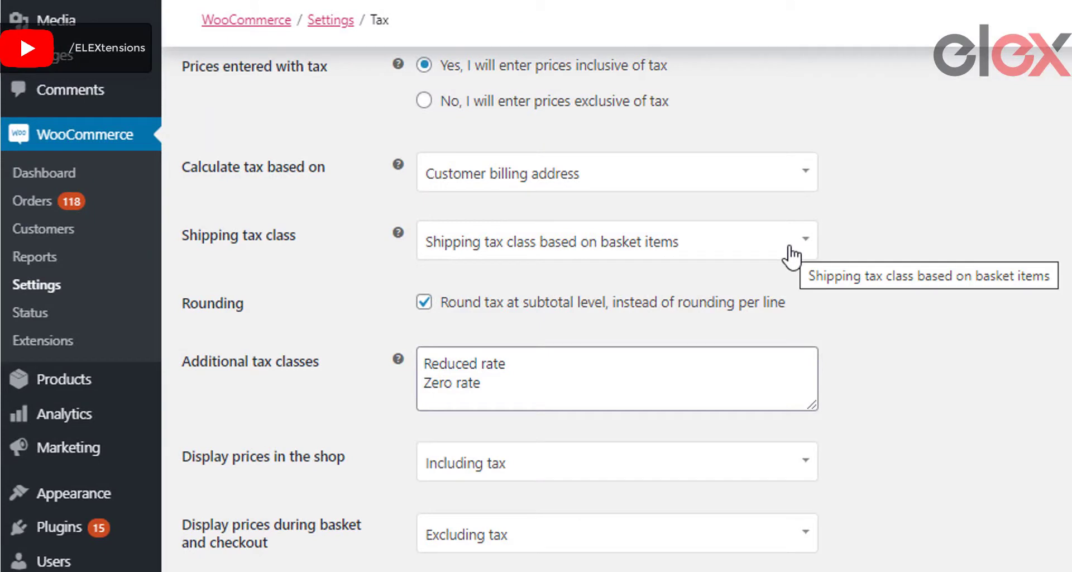
{"action": "left_click", "coordinate": [791, 251]}
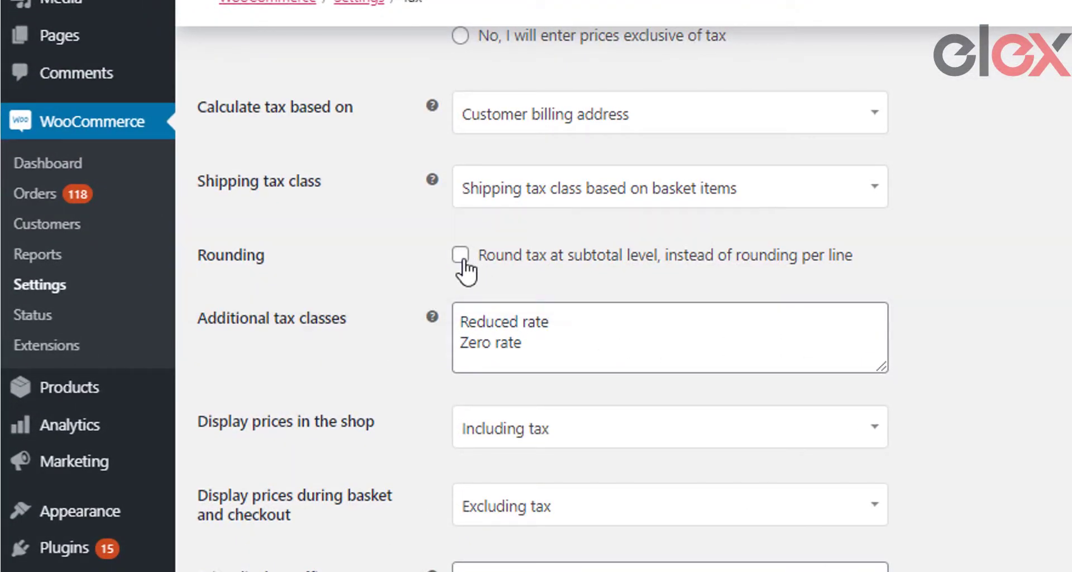
Step: Round tax at subtotal level and add MyTaxClass below Zero rate in Additional tax classes
{"action": "left_click", "coordinate": [461, 256]}
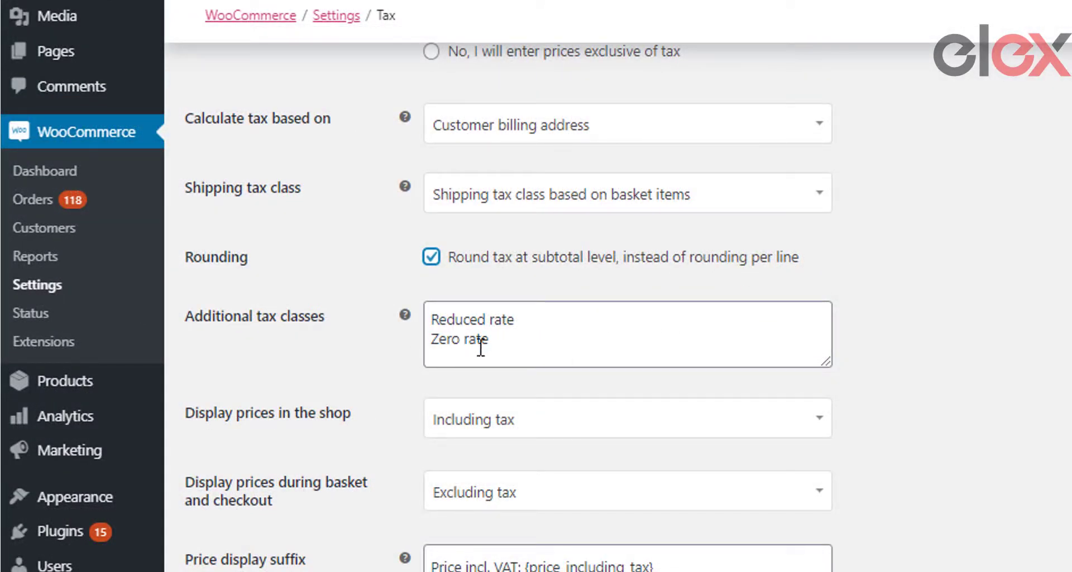
{"action": "left_click", "coordinate": [455, 358]}
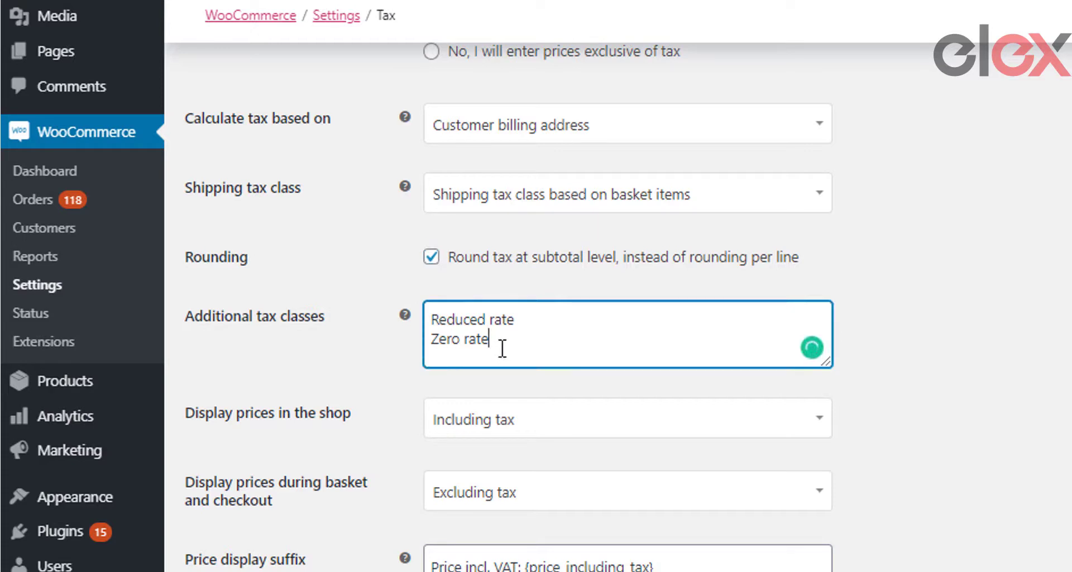
{"action": "key", "text": "Return"}
{"action": "type", "text": "MyTax"}
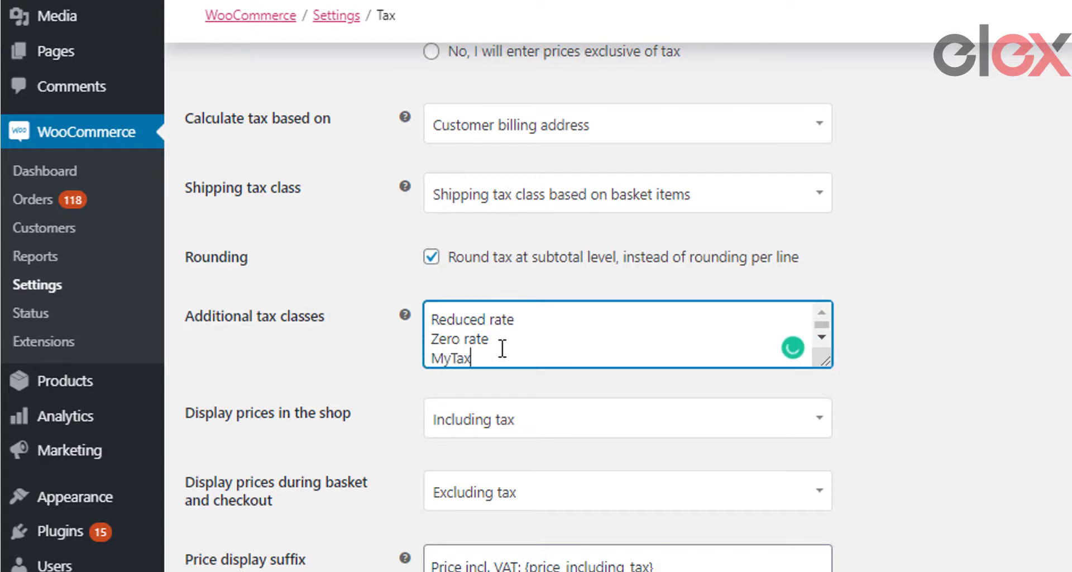
{"action": "type", "text": "Class"}
{"action": "scroll", "coordinate": [502, 349], "scroll_direction": "down", "scroll_amount": 1}
{"action": "scroll", "coordinate": [502, 348], "scroll_direction": "up", "scroll_amount": 1}
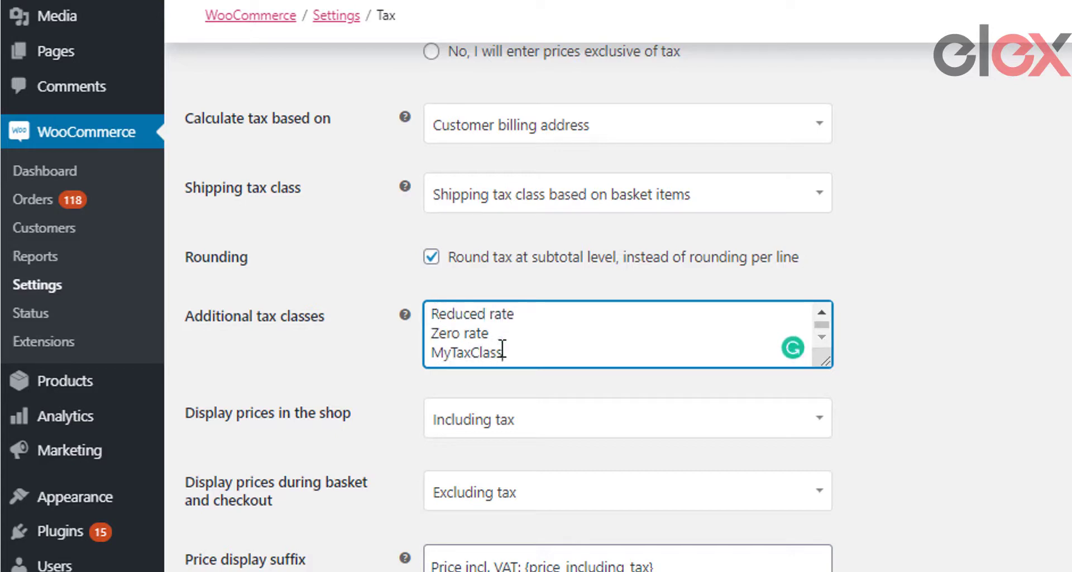
{"action": "left_click", "coordinate": [894, 435]}
{"action": "scroll", "coordinate": [682, 438], "scroll_direction": "down", "scroll_amount": 2}
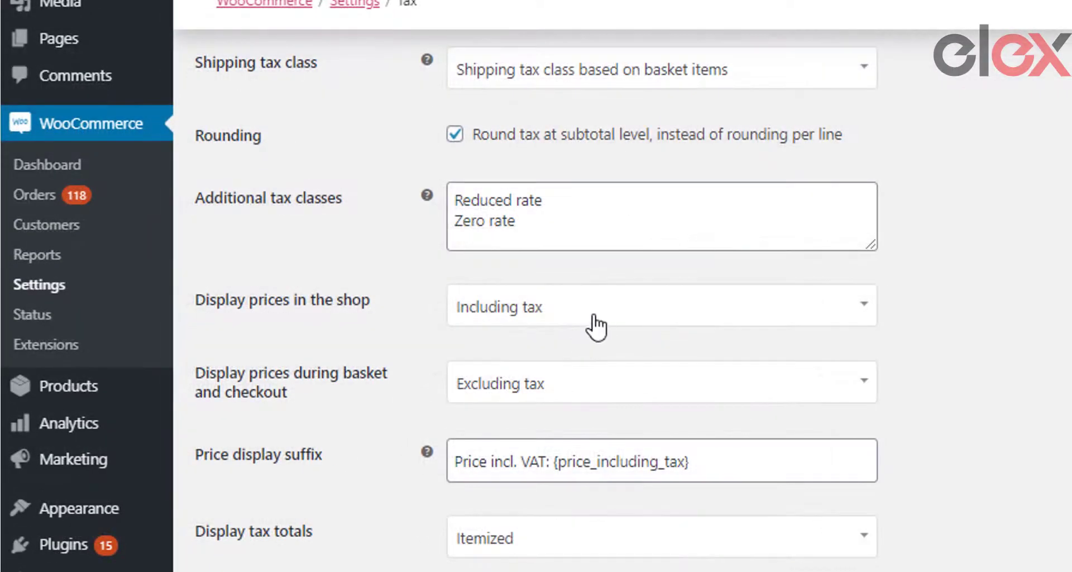
Step: Show shop prices including tax and checkout excluding, with suffix 'Price incl. VAT: {price_including_tax}'
{"action": "left_click", "coordinate": [605, 319]}
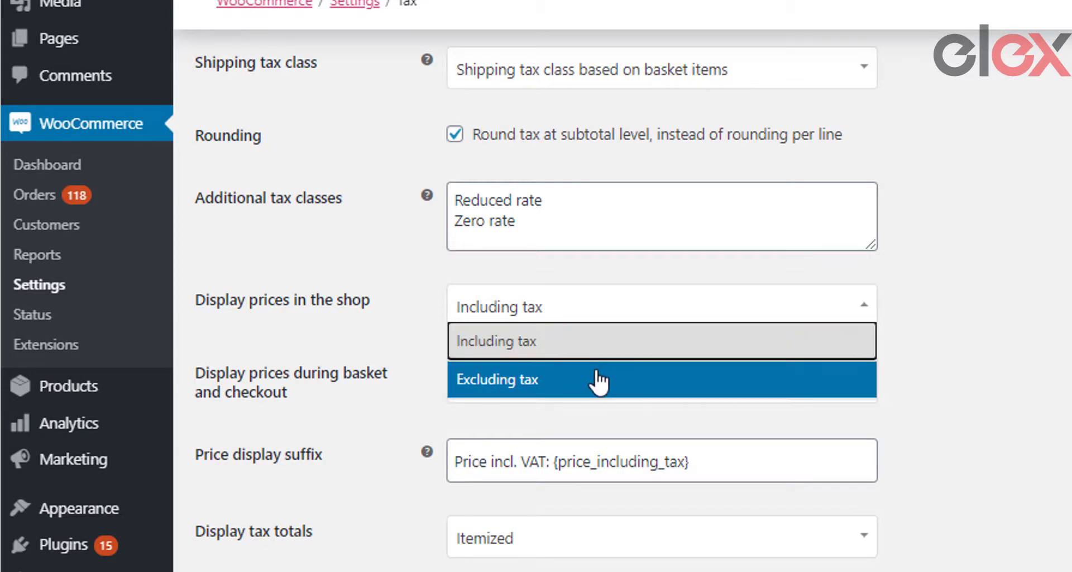
{"action": "left_click", "coordinate": [942, 382]}
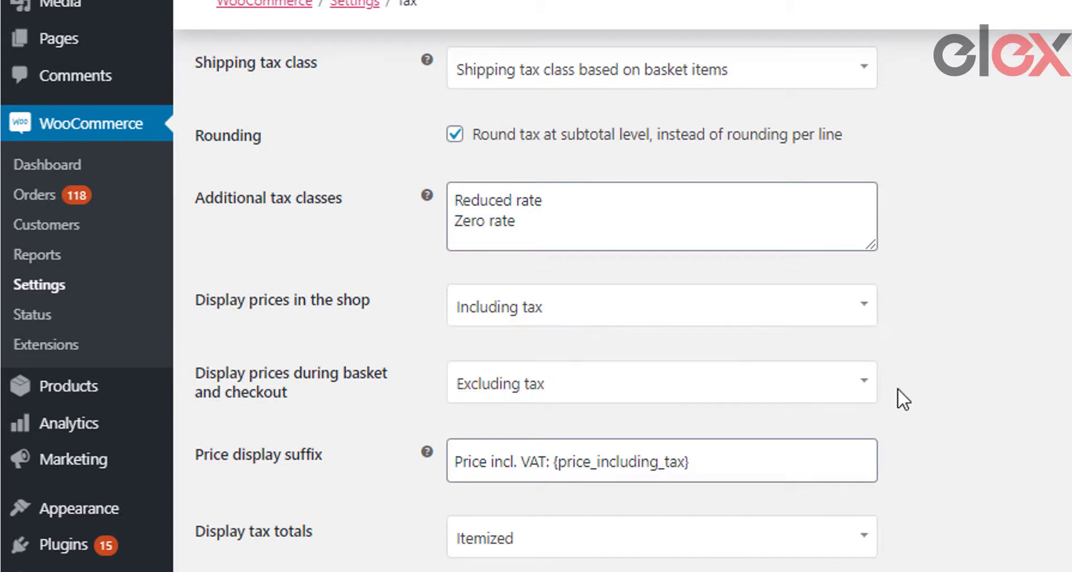
{"action": "left_click", "coordinate": [843, 390]}
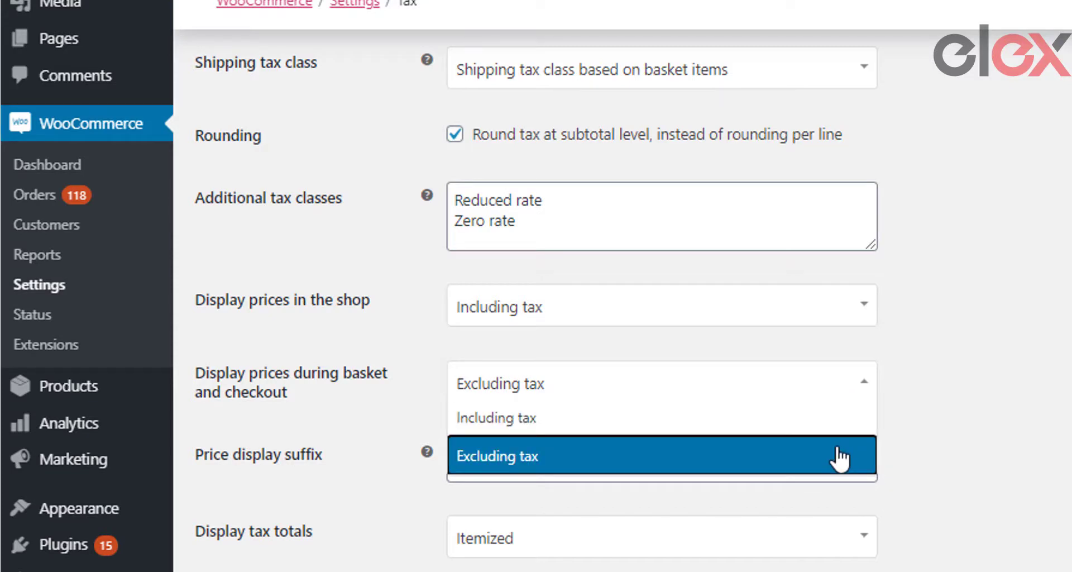
{"action": "left_click", "coordinate": [952, 414]}
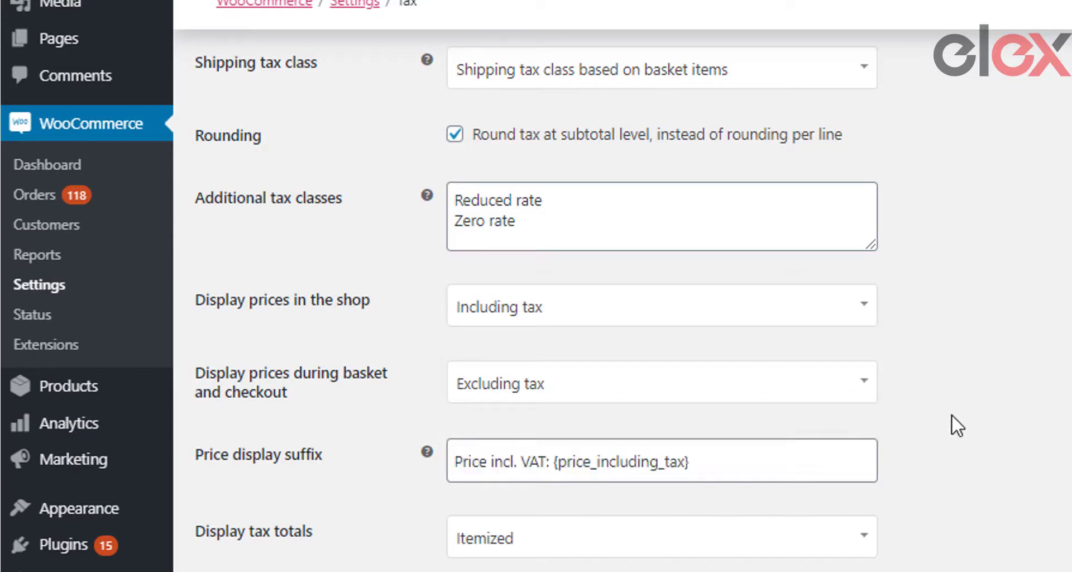
{"action": "left_click", "coordinate": [844, 474]}
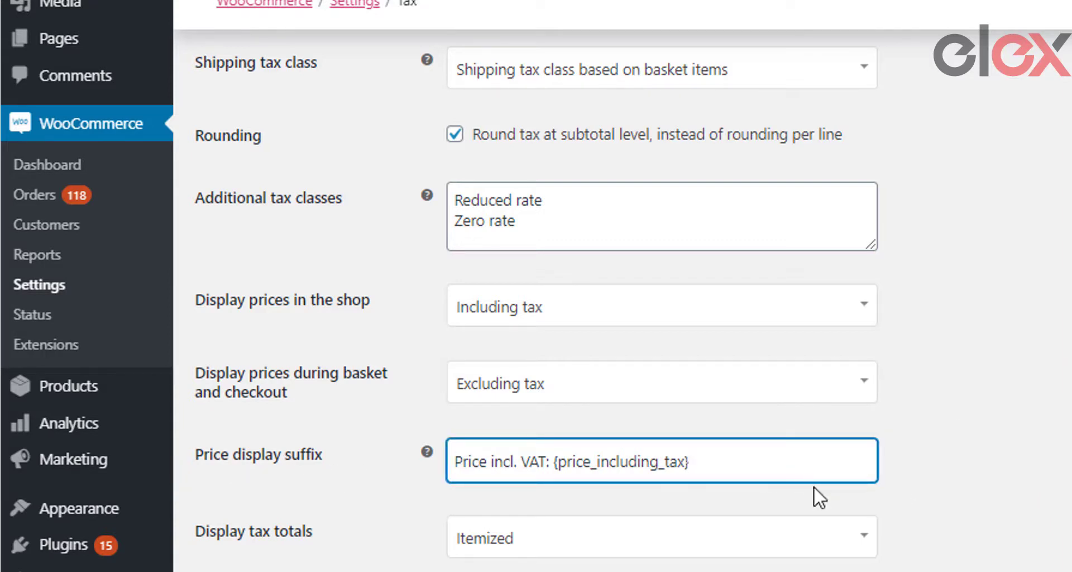
{"action": "left_click", "coordinate": [691, 487]}
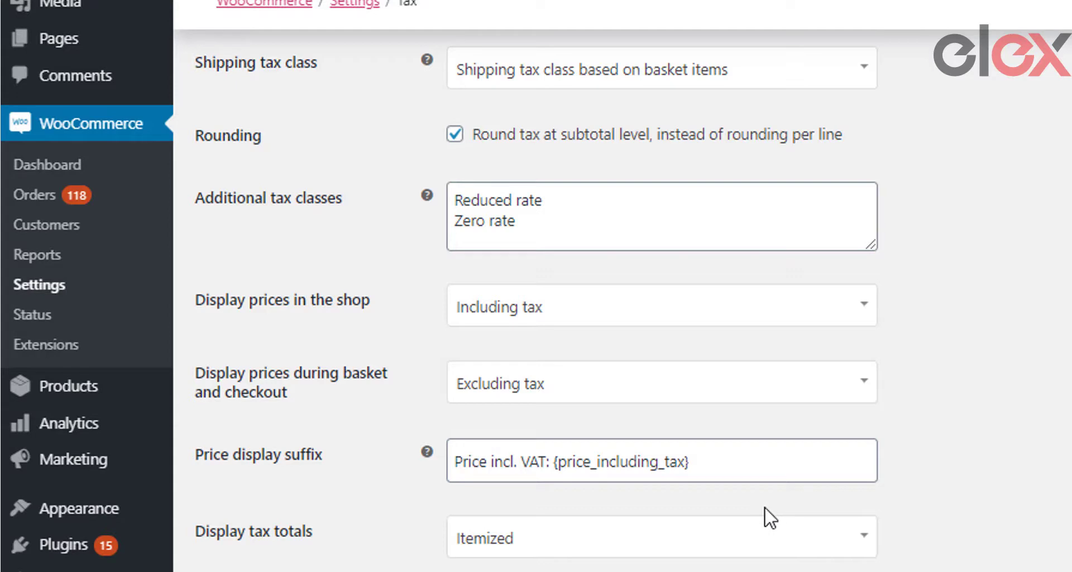
{"action": "left_click", "coordinate": [813, 547]}
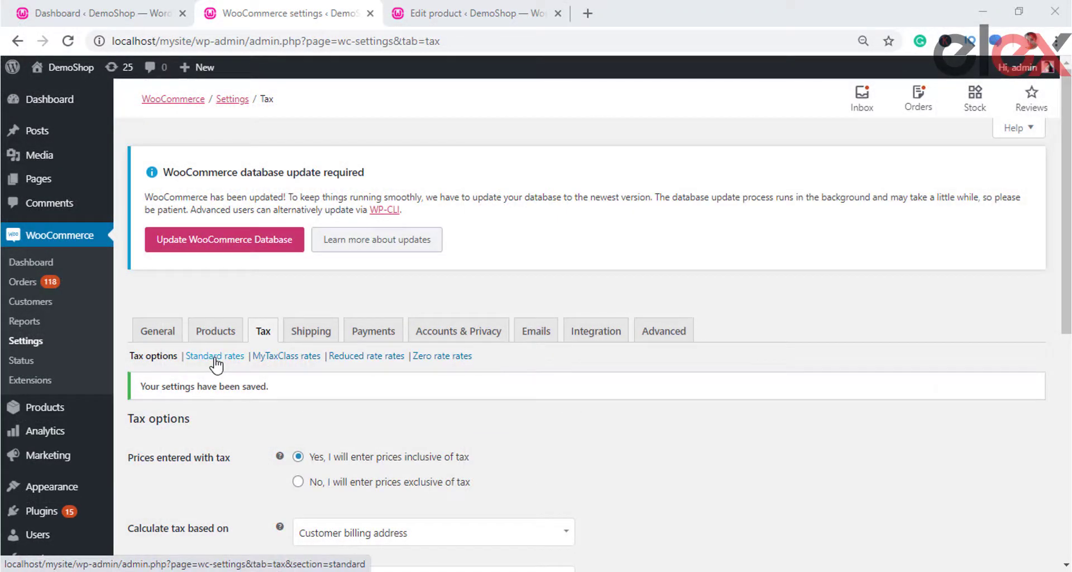
Step: Insert a Standard rate row for country US, state CA, rate 10.000, named Sample Tax
{"action": "left_click", "coordinate": [215, 358]}
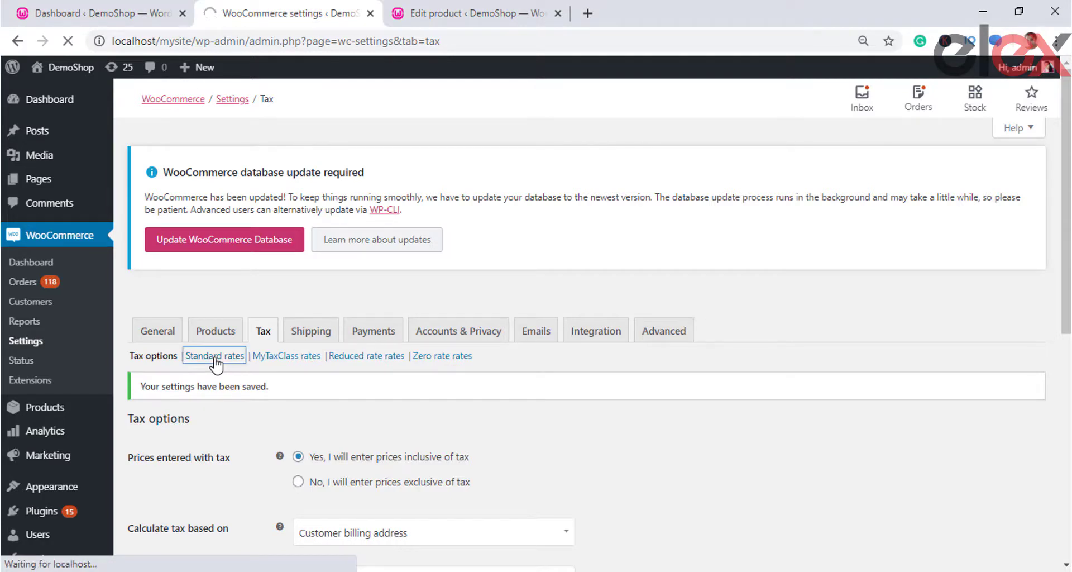
{"action": "scroll", "coordinate": [307, 433], "scroll_direction": "down", "scroll_amount": 1}
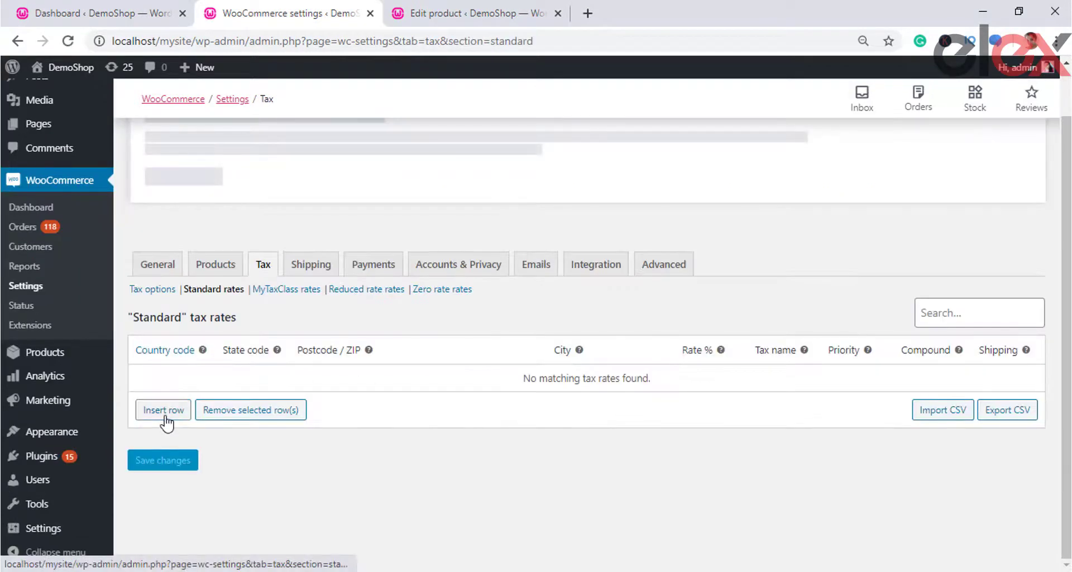
{"action": "left_click", "coordinate": [164, 417]}
{"action": "left_click", "coordinate": [180, 427]}
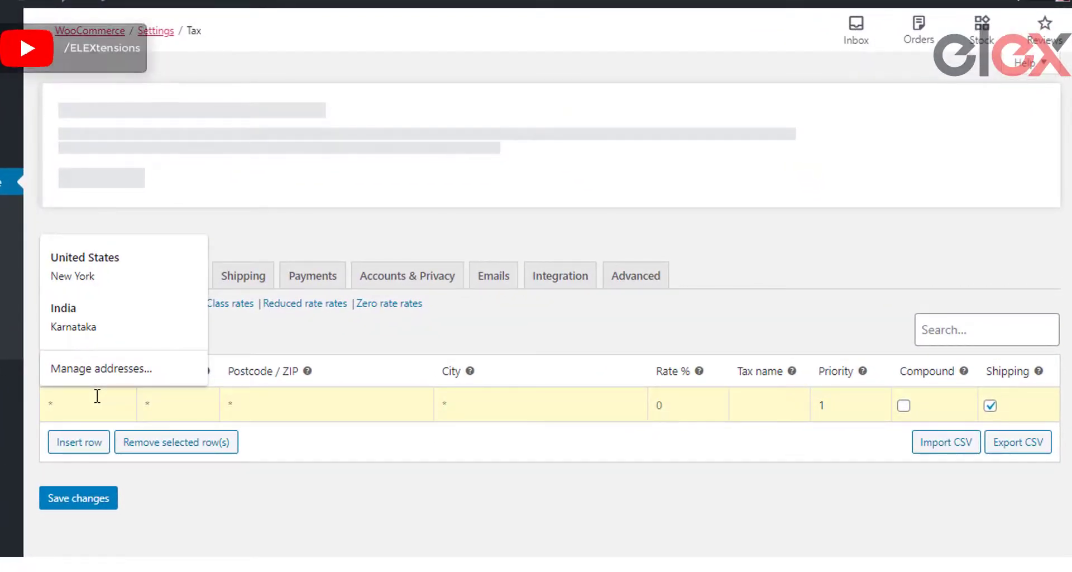
{"action": "type", "text": "US"}
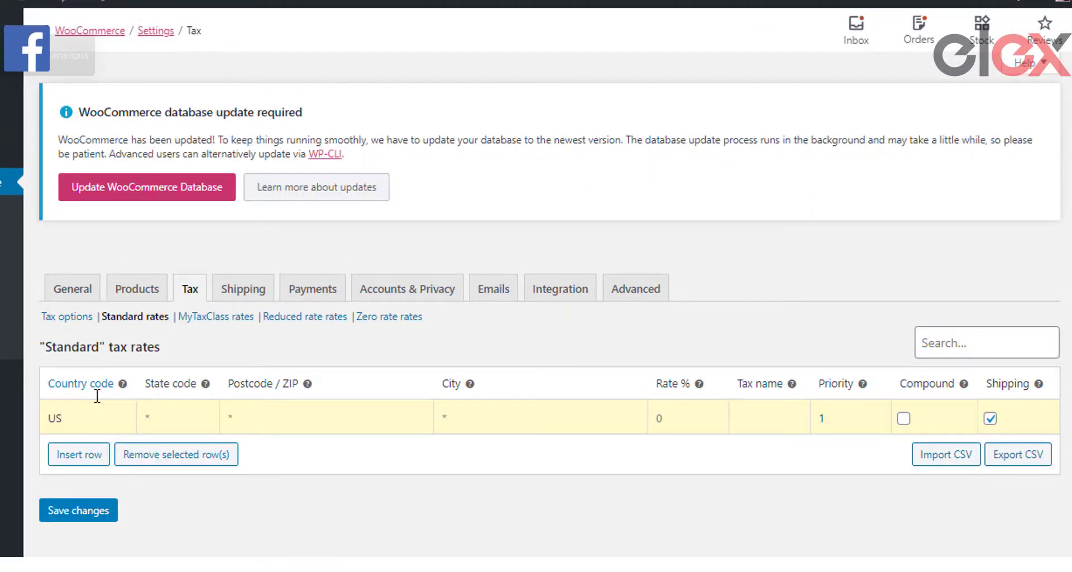
{"action": "key", "text": "Tab"}
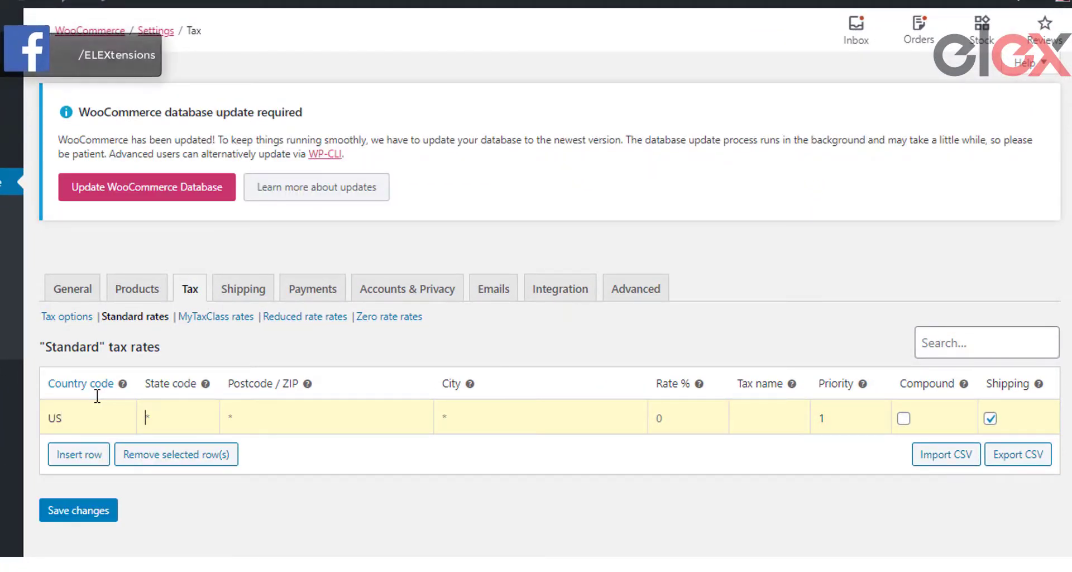
{"action": "type", "text": "CA"}
{"action": "key", "text": "Tab"}
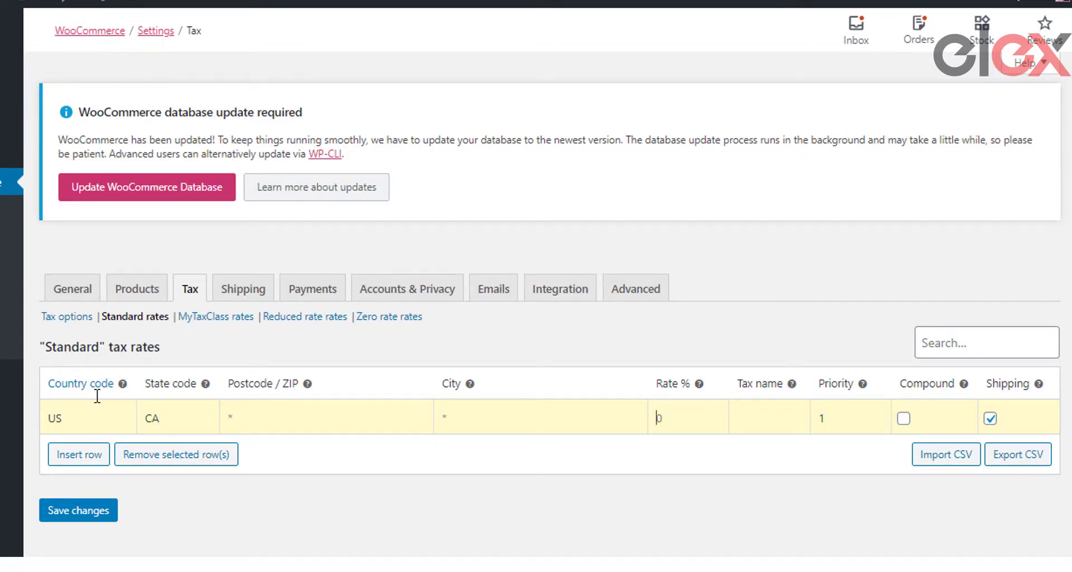
{"action": "type", "text": "10.000"}
{"action": "key", "text": "Tab"}
{"action": "type", "text": "Sample"}
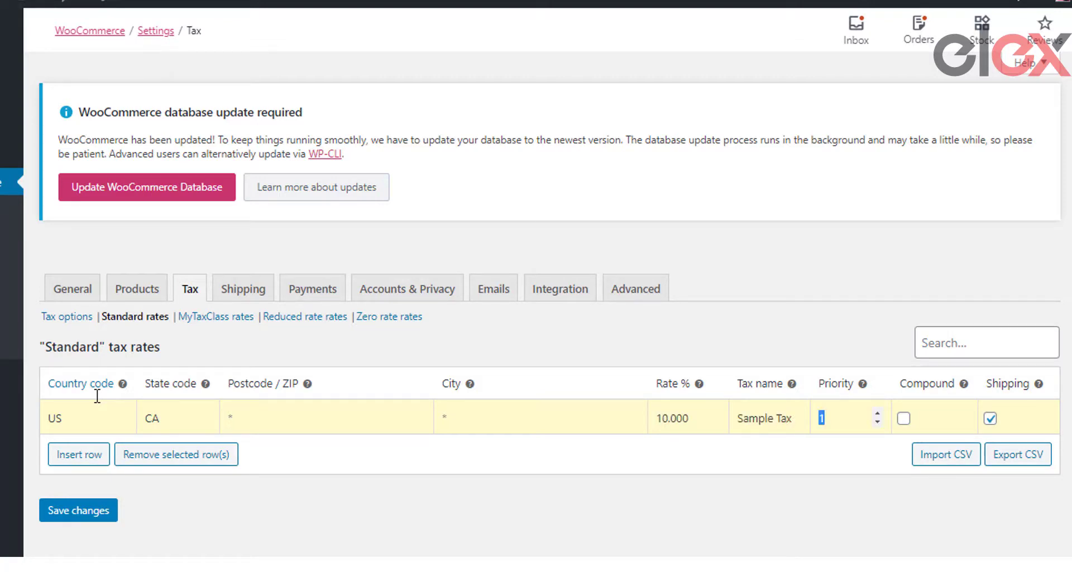
Step: Adjust the Sample Tax rate's priority with the spinner
{"action": "left_click", "coordinate": [877, 413]}
{"action": "left_click", "coordinate": [877, 413]}
{"action": "left_click", "coordinate": [877, 414]}
{"action": "left_click", "coordinate": [876, 422]}
{"action": "left_click", "coordinate": [877, 422]}
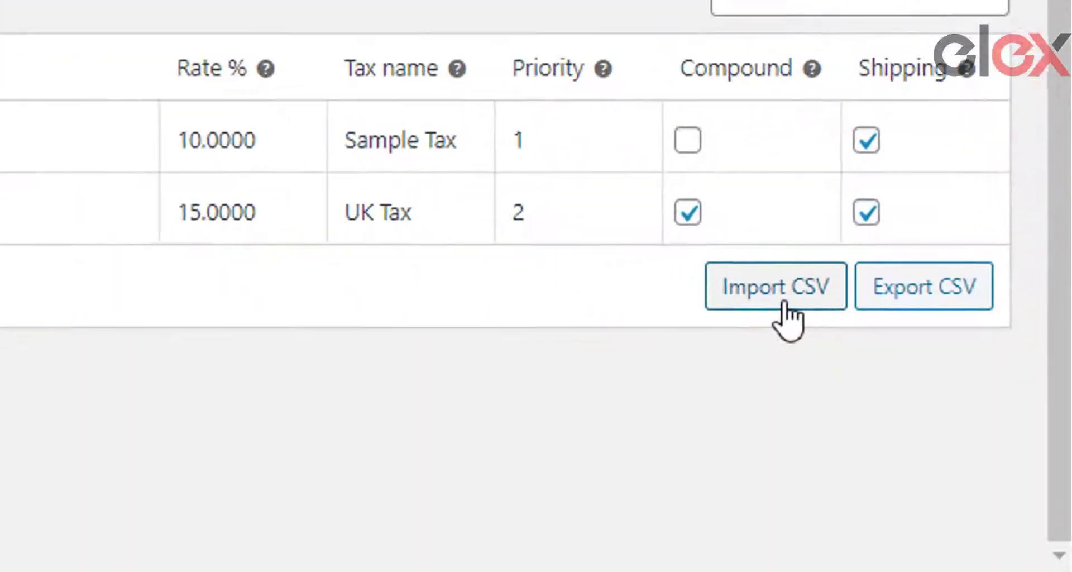
Step: Import us_tax_rates.csv and scroll through the imported US state tax rates
{"action": "left_click", "coordinate": [756, 276]}
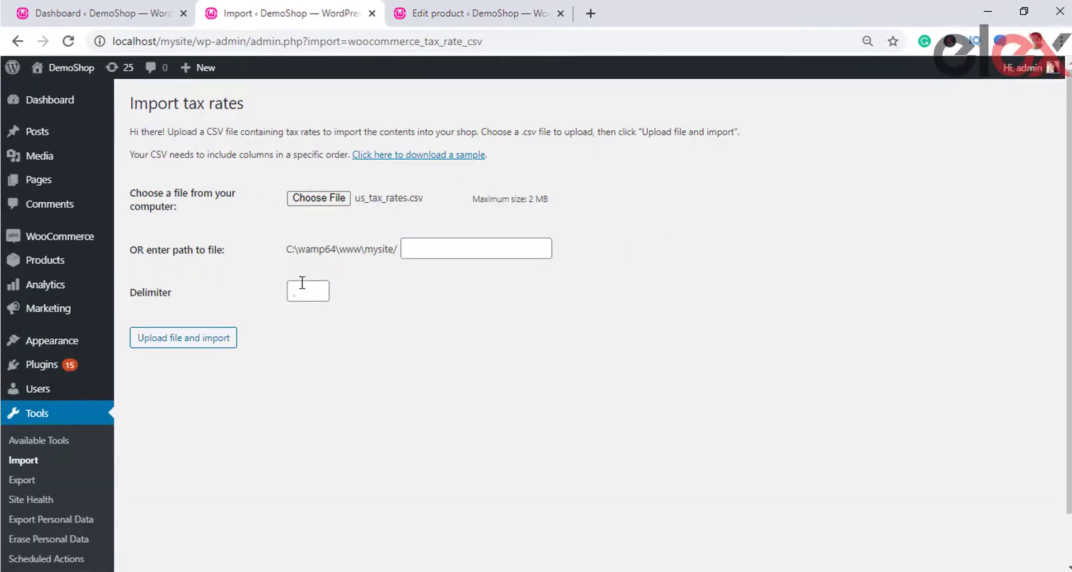
{"action": "left_click", "coordinate": [184, 337]}
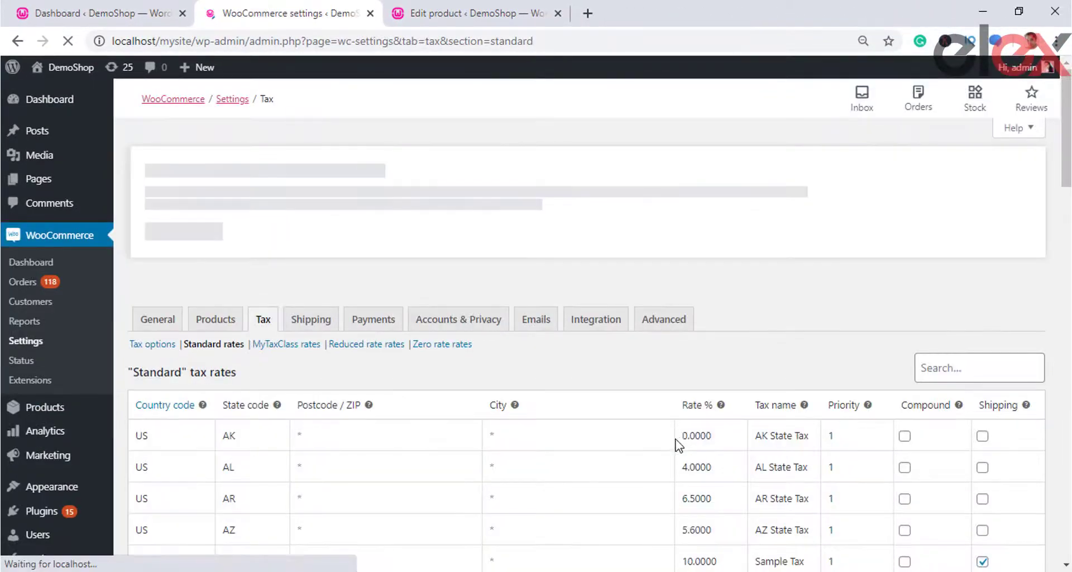
{"action": "scroll", "coordinate": [677, 441], "scroll_direction": "down", "scroll_amount": 12}
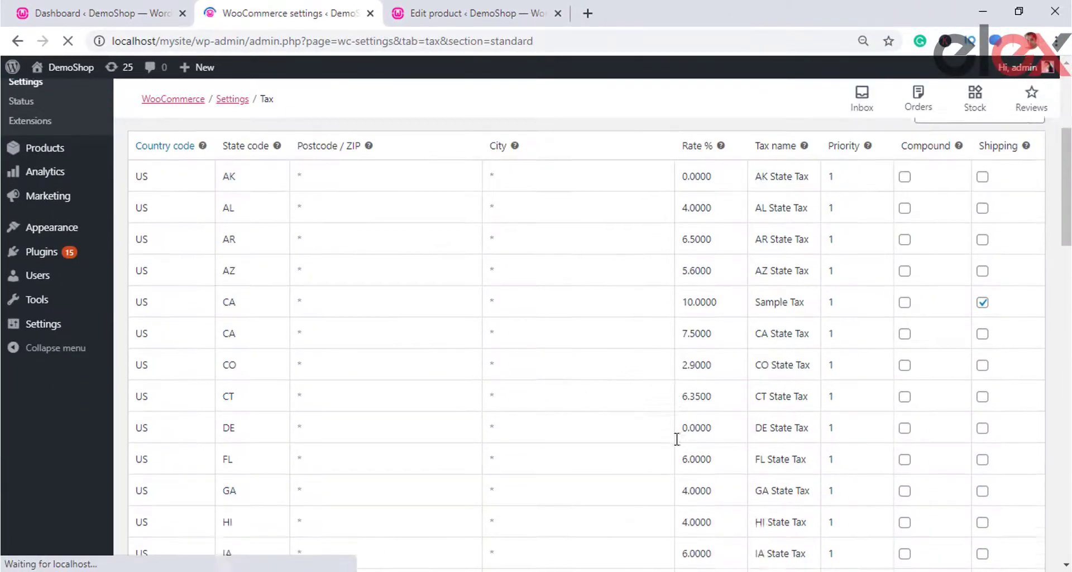
{"action": "scroll", "coordinate": [677, 439], "scroll_direction": "down", "scroll_amount": 11}
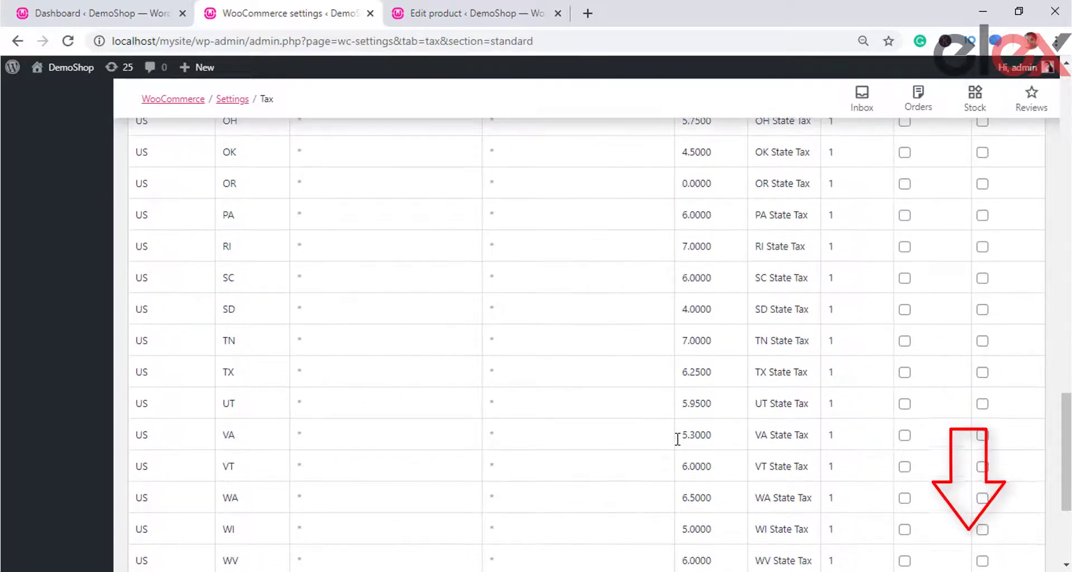
{"action": "scroll", "coordinate": [677, 439], "scroll_direction": "down", "scroll_amount": 5}
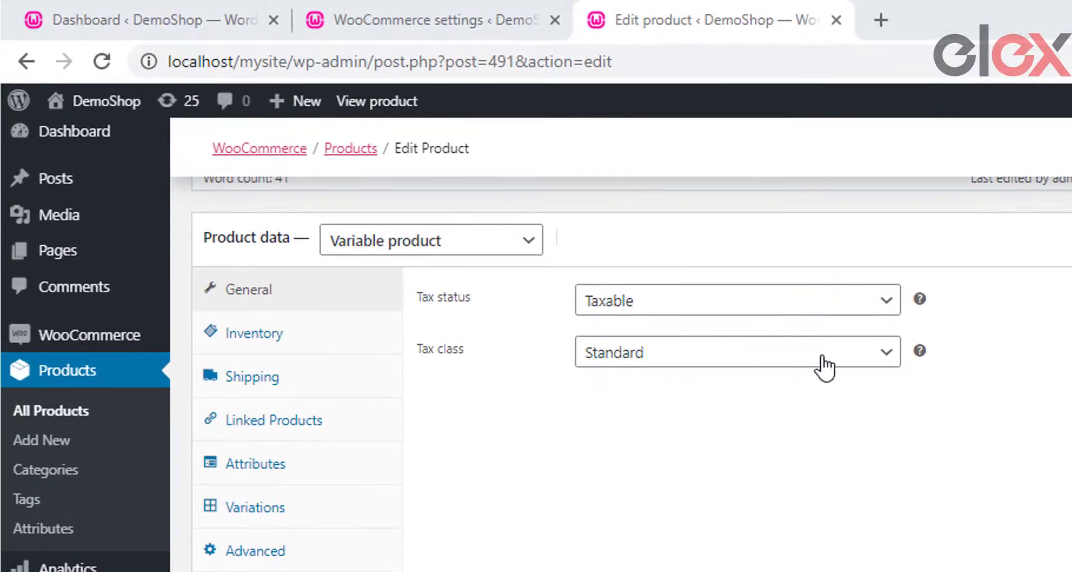
{"action": "left_click", "coordinate": [637, 304]}
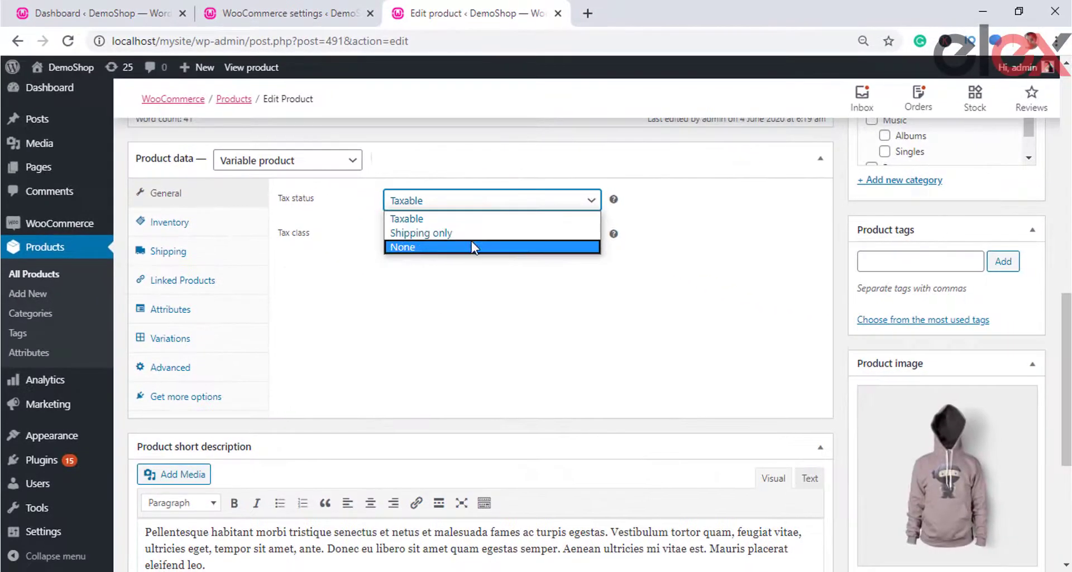
{"action": "left_click", "coordinate": [650, 378]}
{"action": "left_click", "coordinate": [502, 238]}
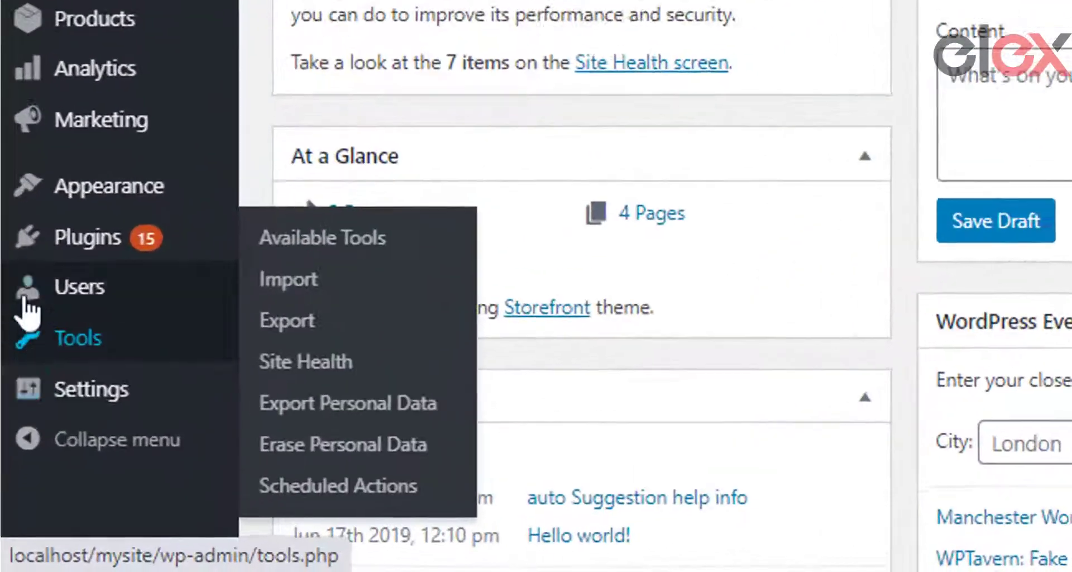
Step: Add a new user with last name 'USer' and assign the Shop Manager role
{"action": "mouse_move", "coordinate": [24, 296]}
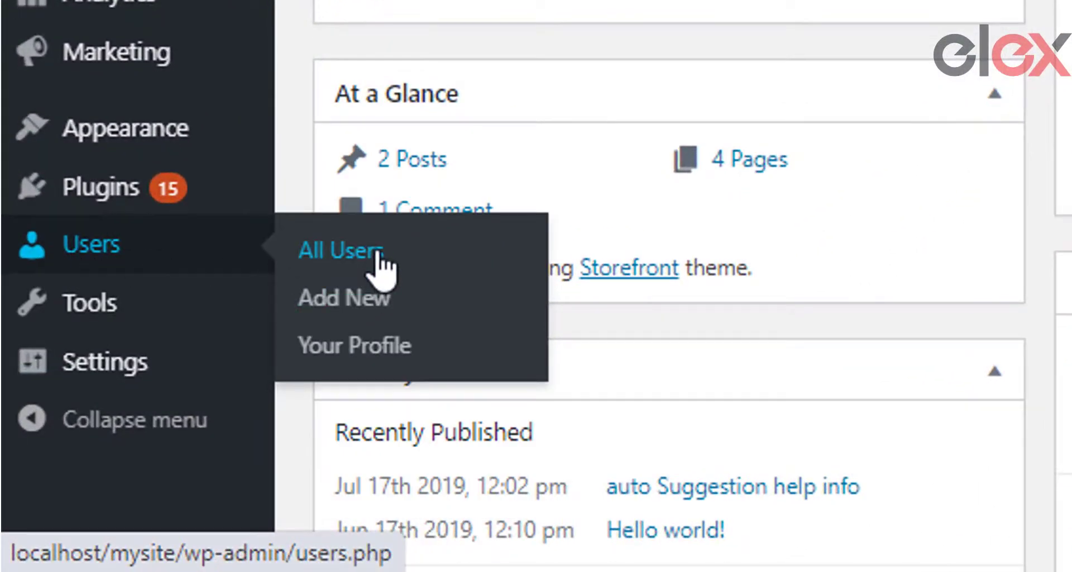
{"action": "left_click", "coordinate": [357, 299]}
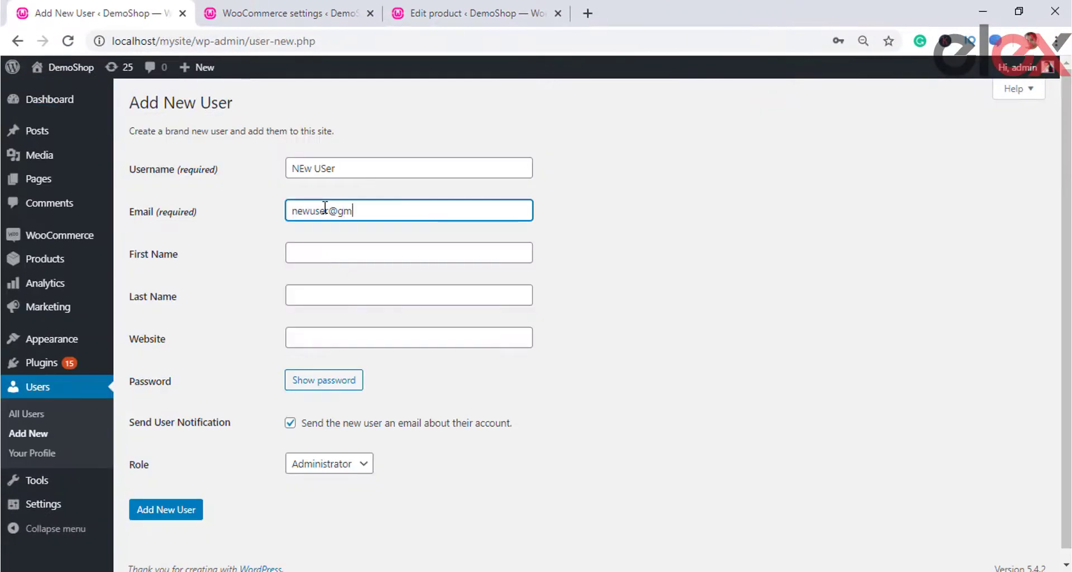
{"action": "key", "text": "Tab"}
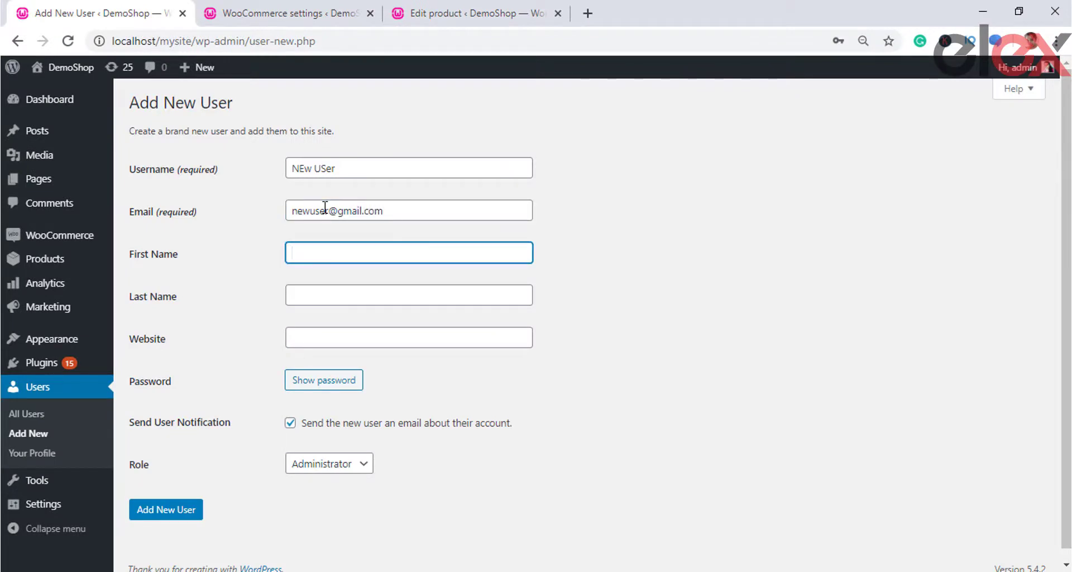
{"action": "key", "text": "Tab"}
{"action": "type", "text": "USer"}
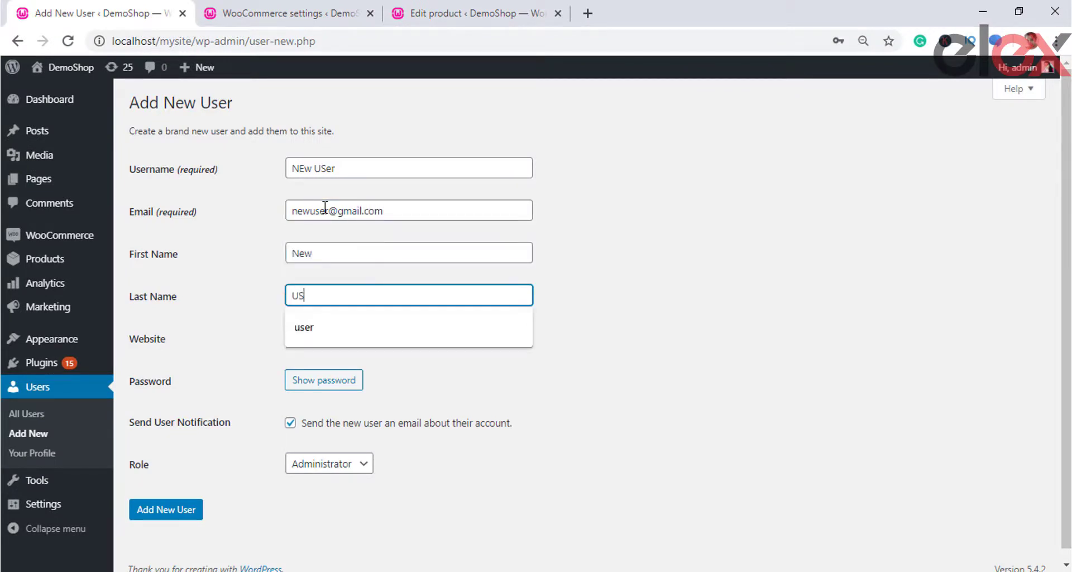
{"action": "left_click", "coordinate": [330, 463]}
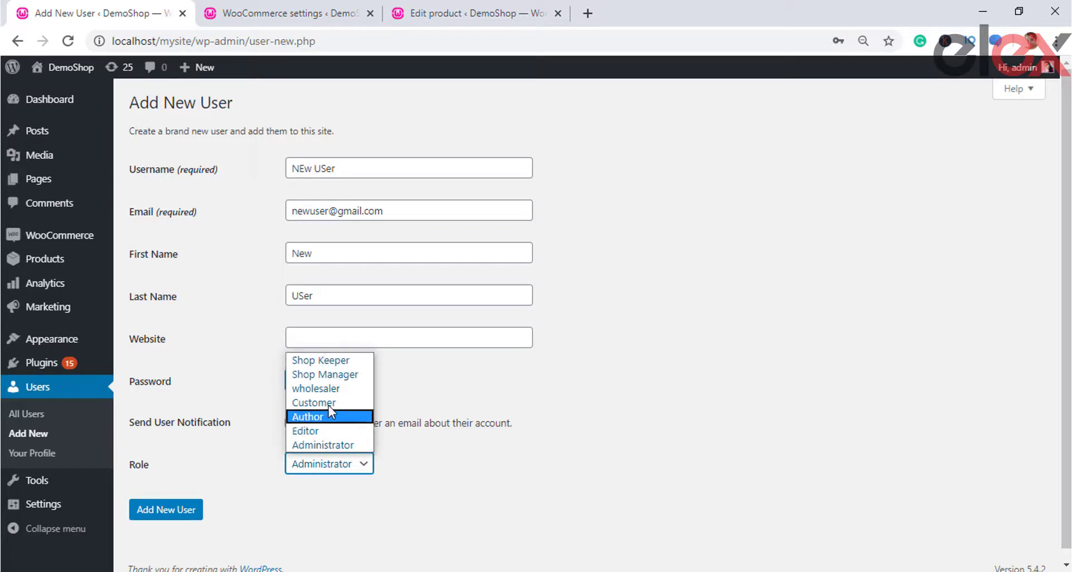
{"action": "left_click", "coordinate": [346, 376]}
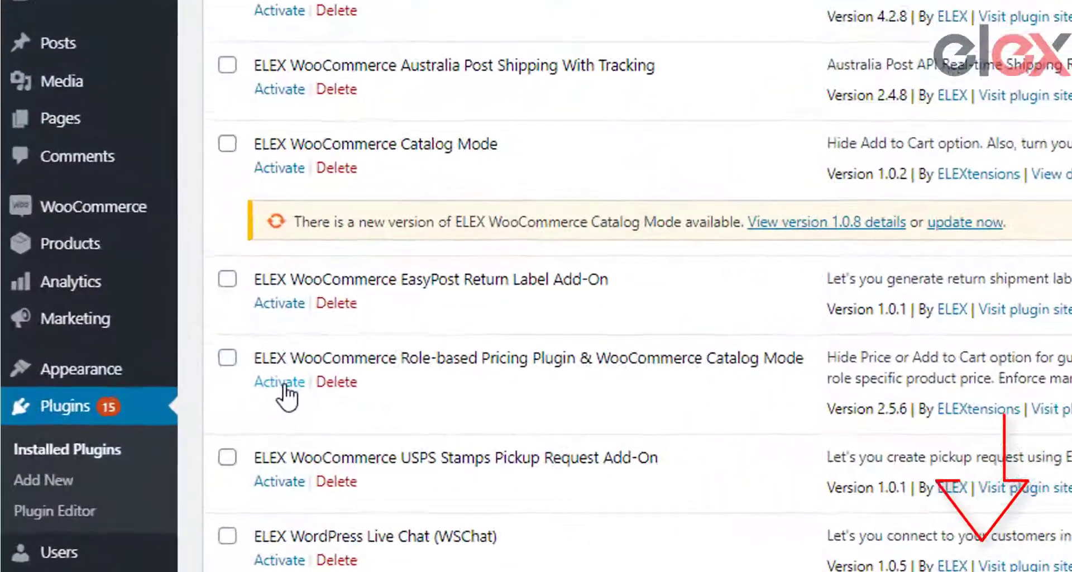
Step: Activate the ELEX Role-based Pricing plugin and go to its Tax Option settings
{"action": "left_click", "coordinate": [297, 387]}
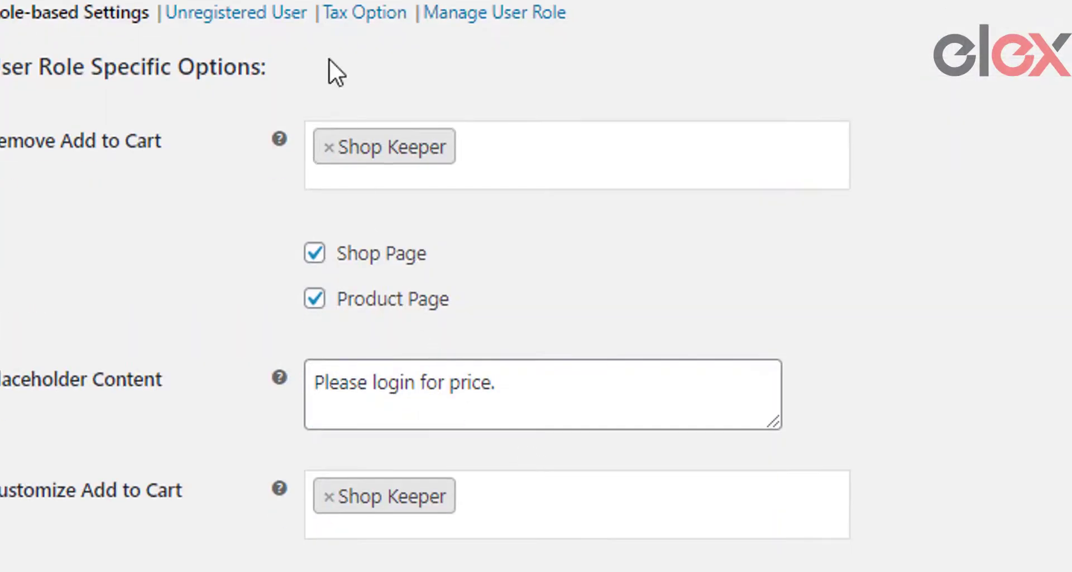
{"action": "left_click", "coordinate": [353, 13]}
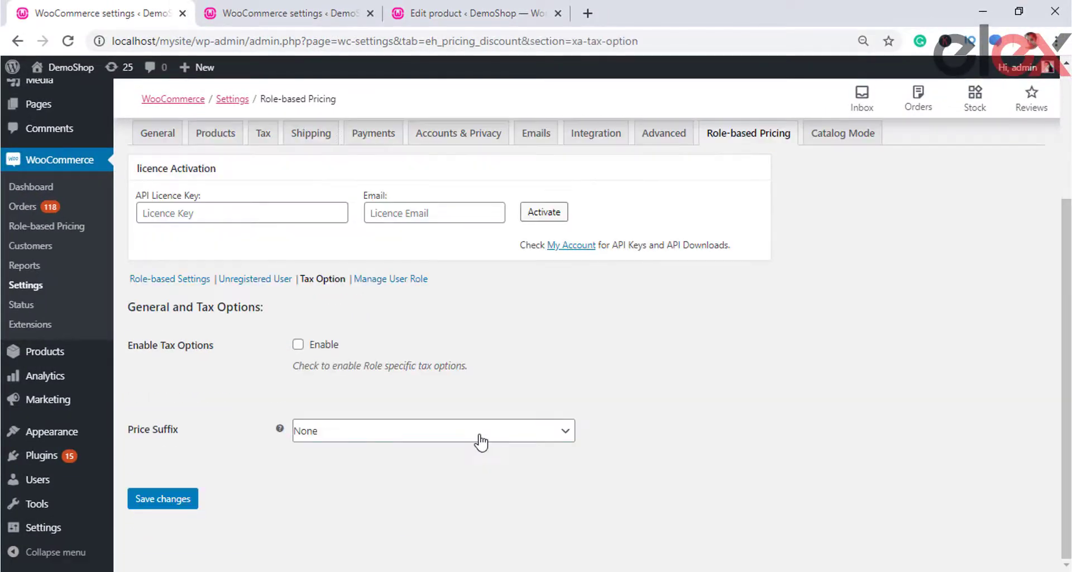
Step: Enable role-specific tax options, leaving Administrator and Customer on their default settings
{"action": "left_click", "coordinate": [297, 344]}
{"action": "scroll", "coordinate": [514, 363], "scroll_direction": "down", "scroll_amount": 4}
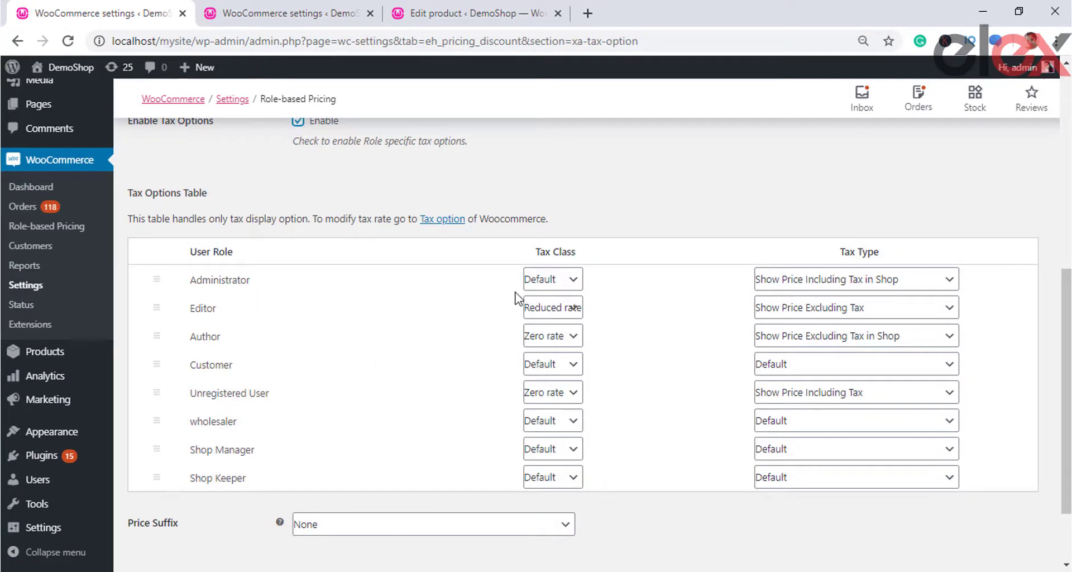
{"action": "left_click", "coordinate": [557, 281]}
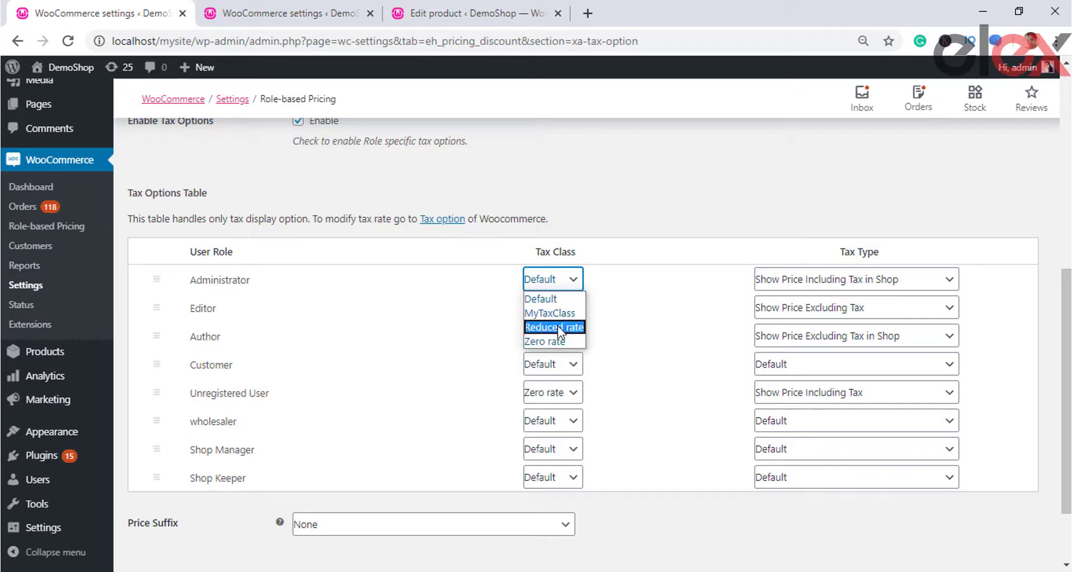
{"action": "left_click", "coordinate": [685, 301]}
{"action": "left_click", "coordinate": [796, 281]}
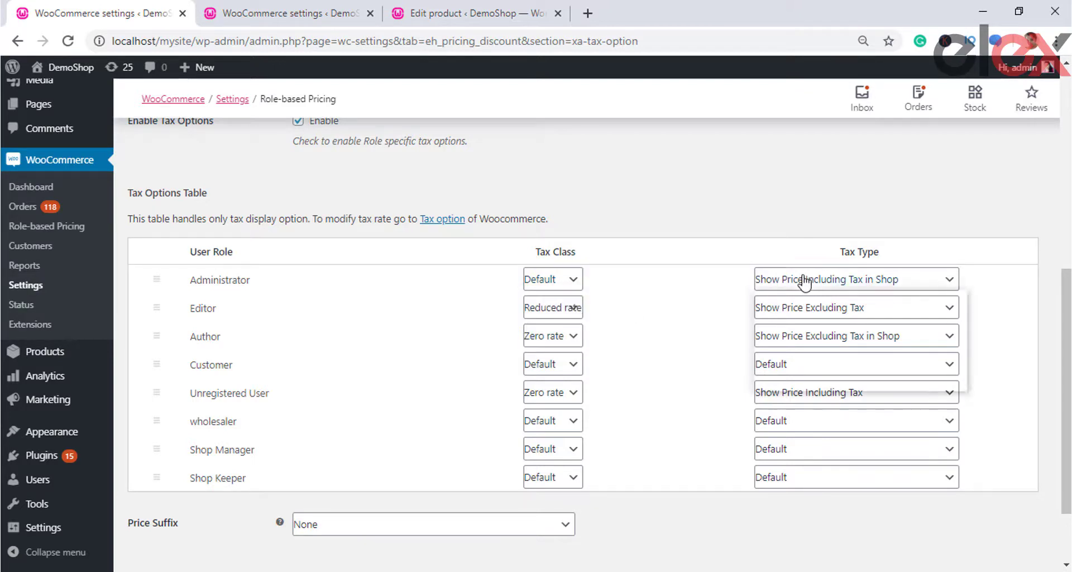
{"action": "left_click", "coordinate": [685, 370]}
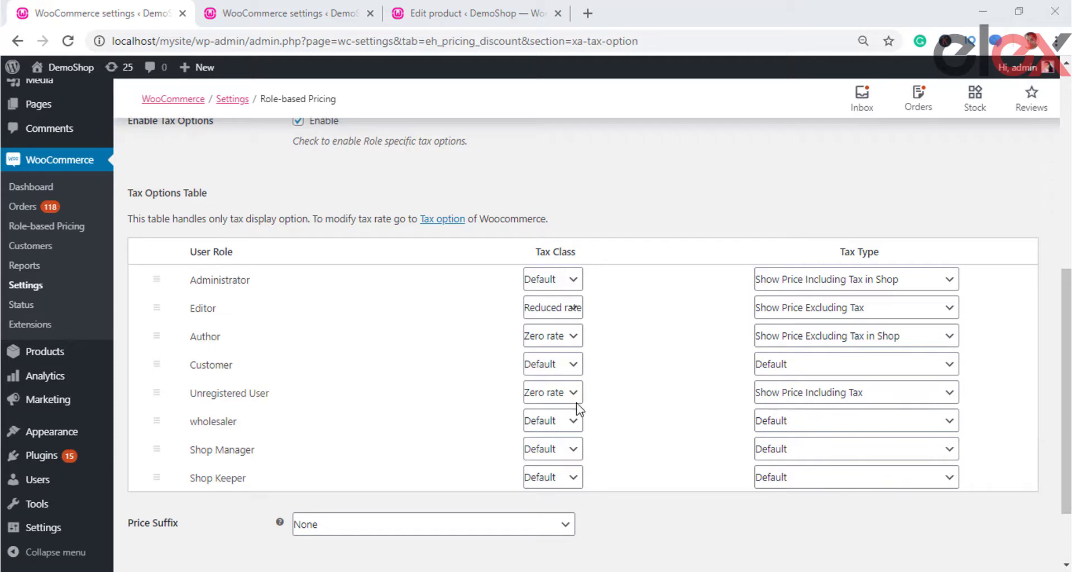
{"action": "left_click", "coordinate": [538, 369]}
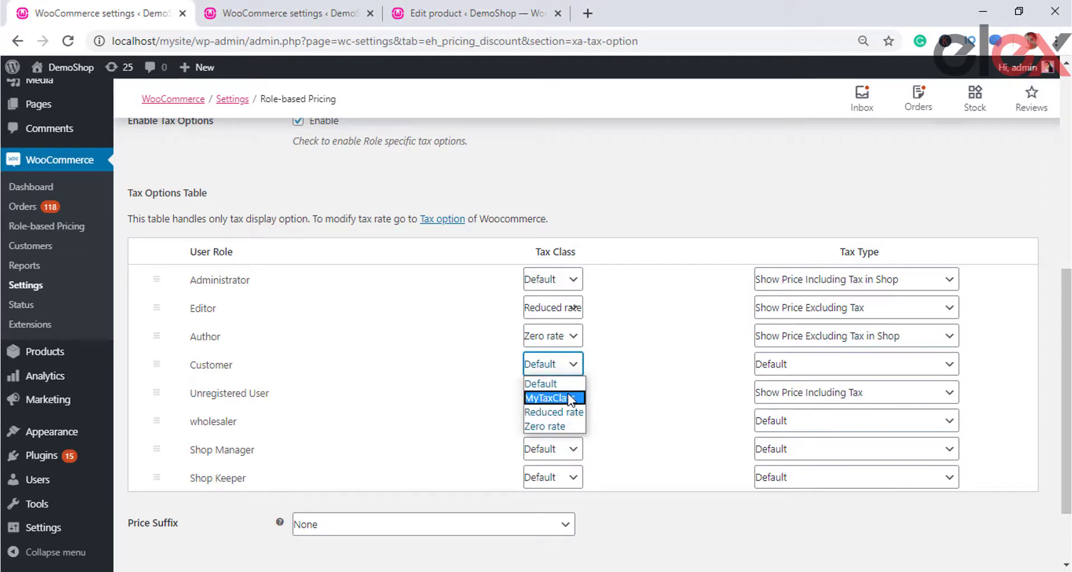
{"action": "left_click", "coordinate": [594, 414]}
Step: Assign MyTaxClass to the wholesaler role and Reduced rate to Shop Keeper
{"action": "left_click", "coordinate": [536, 423]}
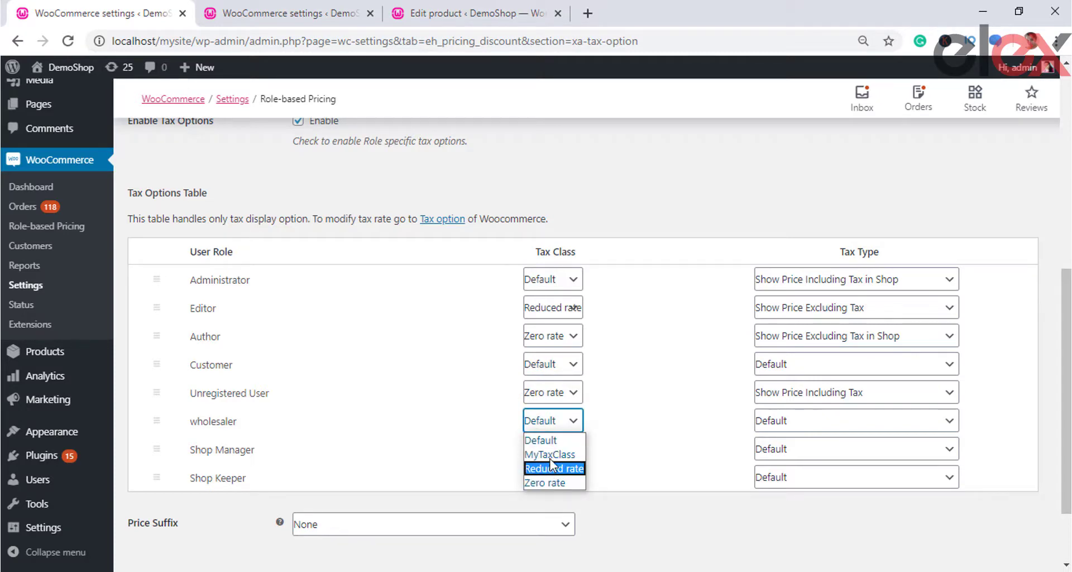
{"action": "left_click", "coordinate": [548, 453]}
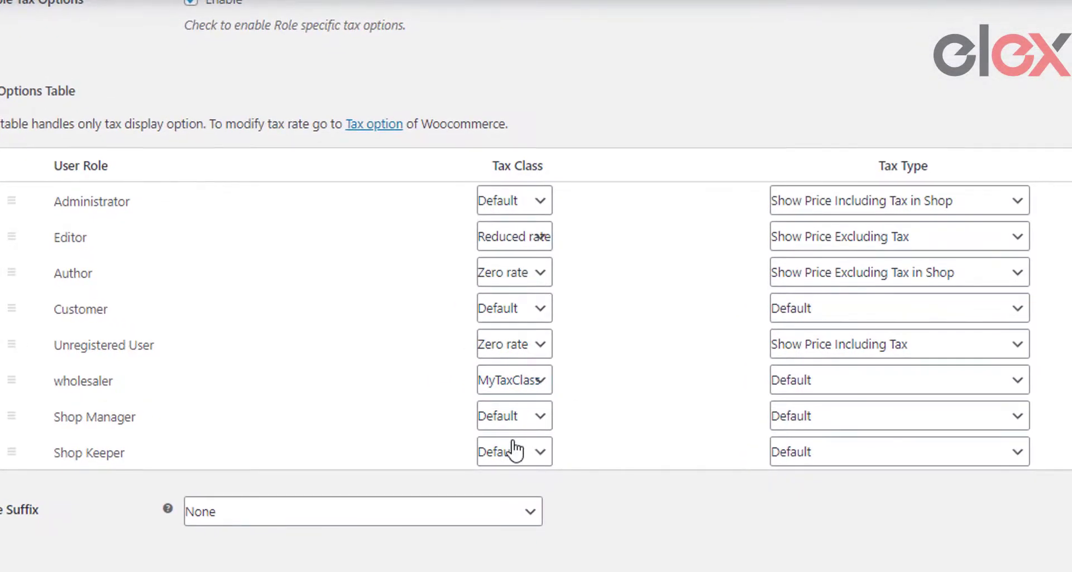
{"action": "left_click", "coordinate": [512, 453]}
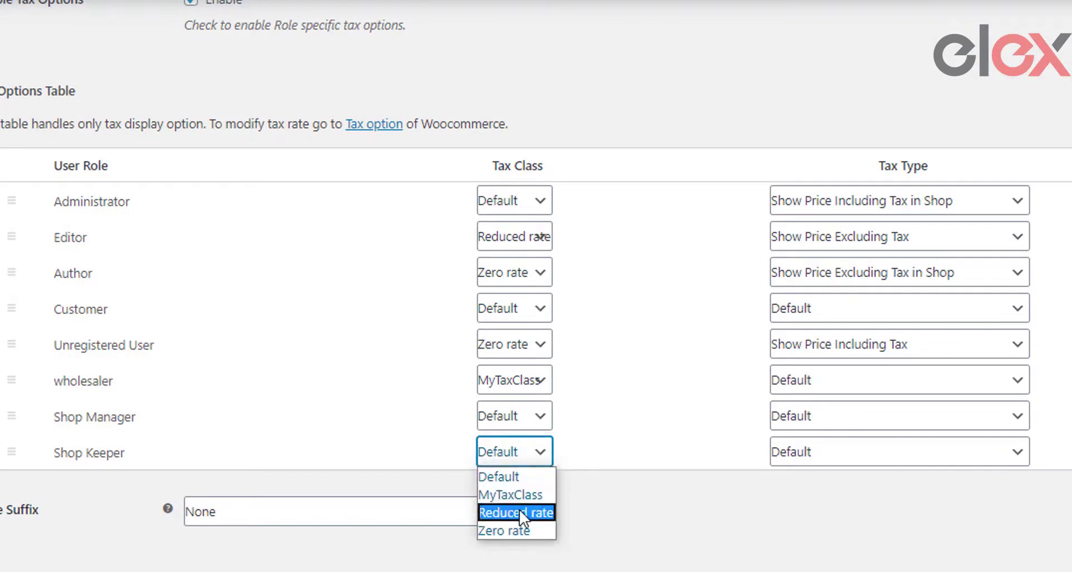
{"action": "left_click", "coordinate": [519, 512]}
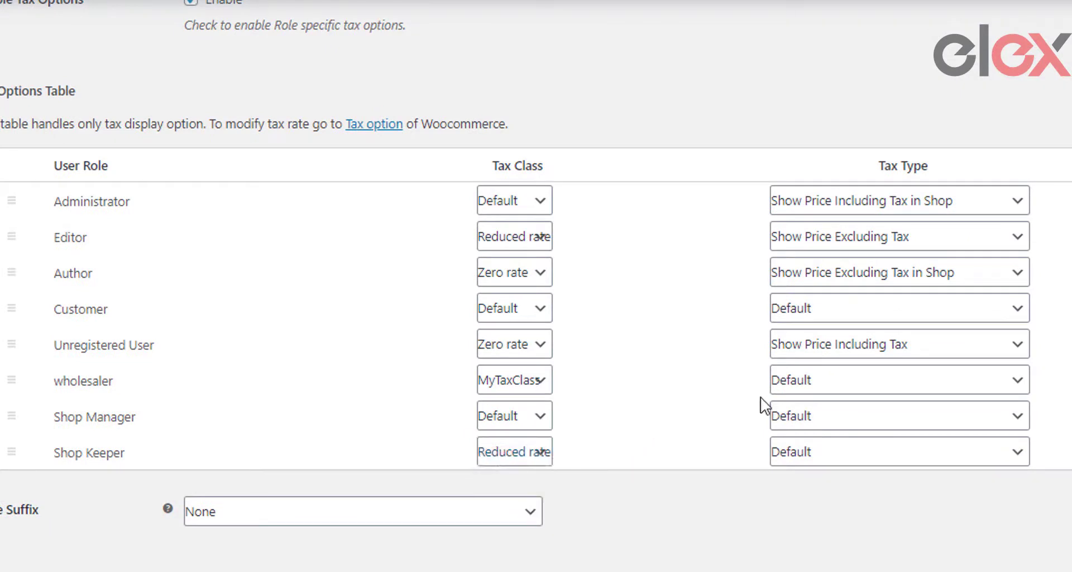
Step: Set Shop Manager and Shop Keeper tax types to show prices including tax
{"action": "scroll", "coordinate": [762, 403], "scroll_direction": "down", "scroll_amount": 2}
{"action": "left_click", "coordinate": [835, 317]}
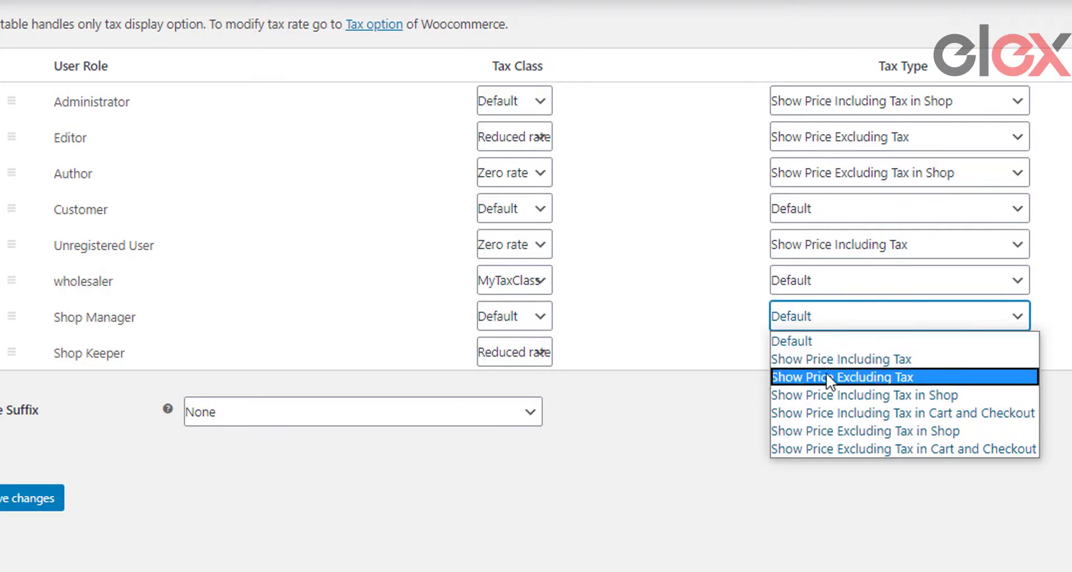
{"action": "left_click", "coordinate": [832, 361]}
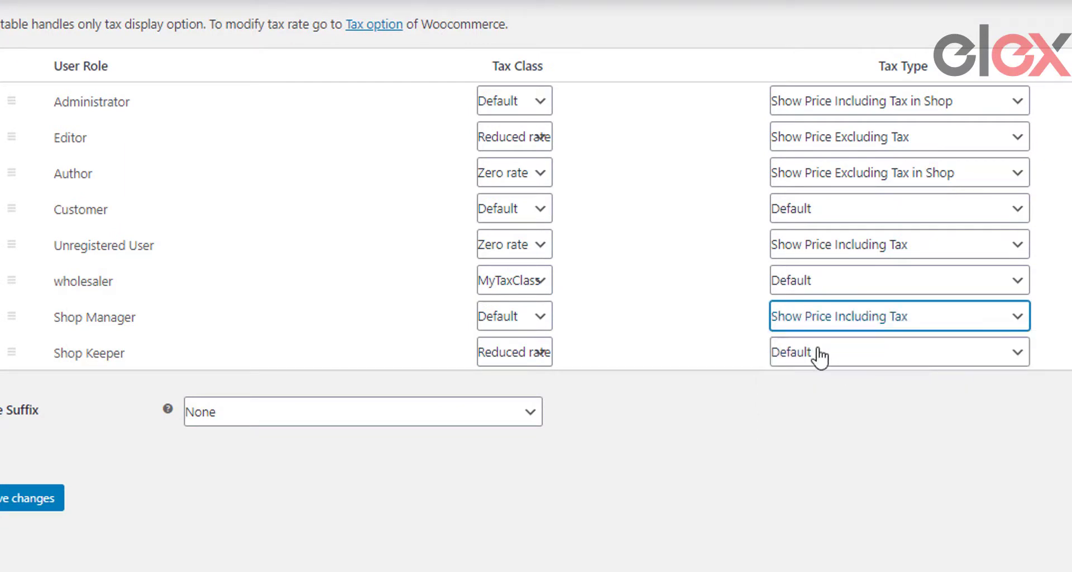
{"action": "left_click", "coordinate": [819, 353]}
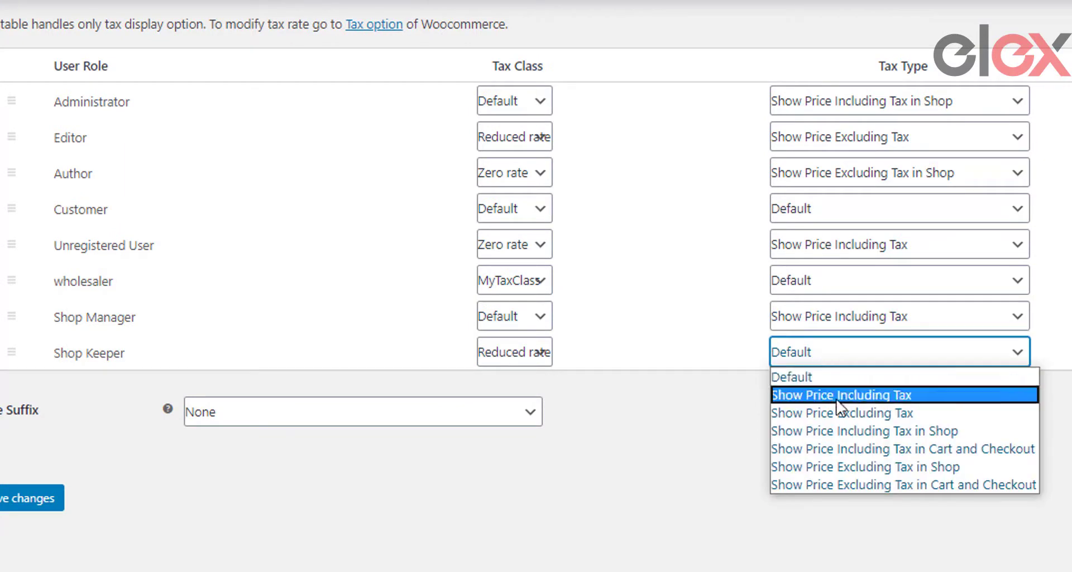
{"action": "left_click", "coordinate": [856, 445]}
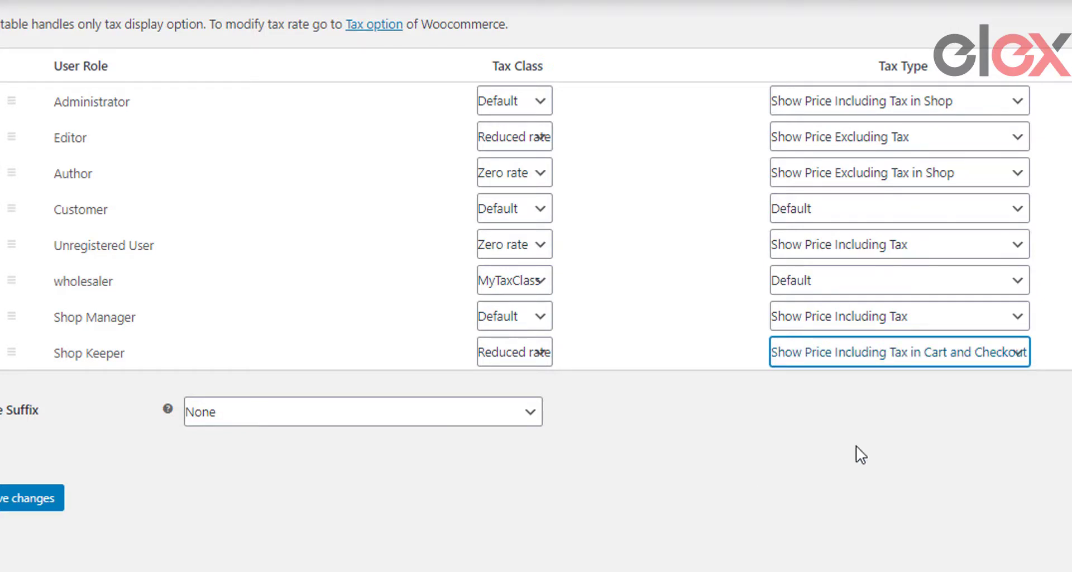
{"action": "left_click", "coordinate": [647, 335]}
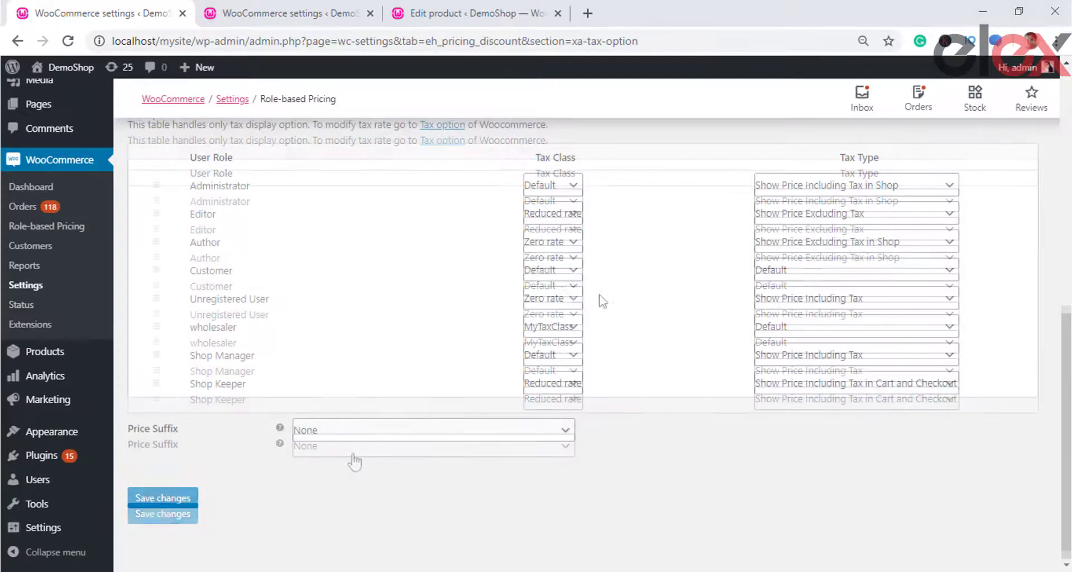
Step: Keep Customer on the Default tax class and move Unregistered User and wholesaler rows up
{"action": "left_click", "coordinate": [565, 270]}
{"action": "left_click", "coordinate": [561, 290]}
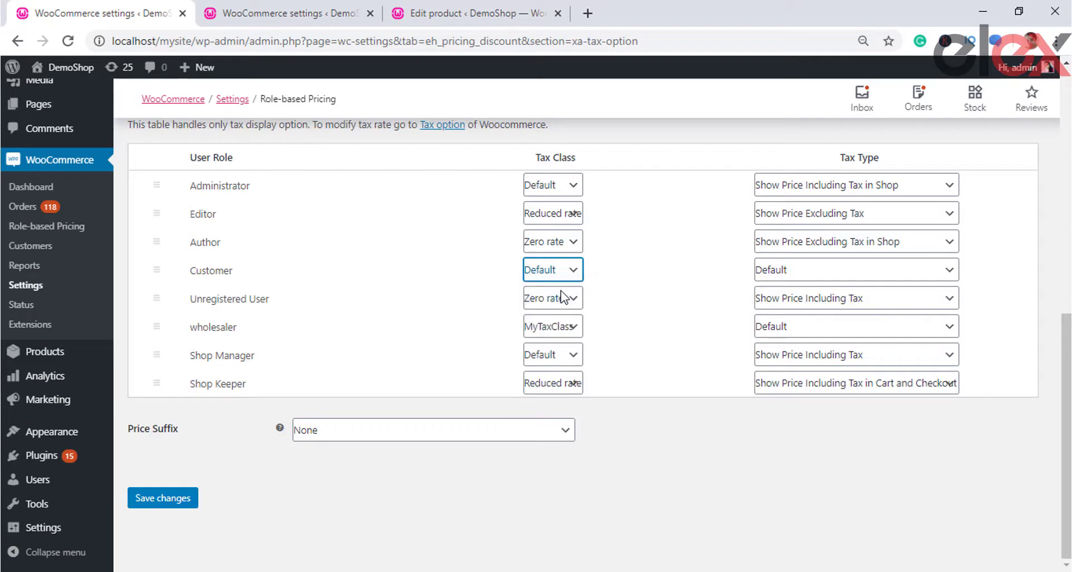
{"action": "left_click", "coordinate": [631, 285]}
{"action": "left_click_drag", "start_coordinate": [156, 299], "coordinate": [149, 222]}
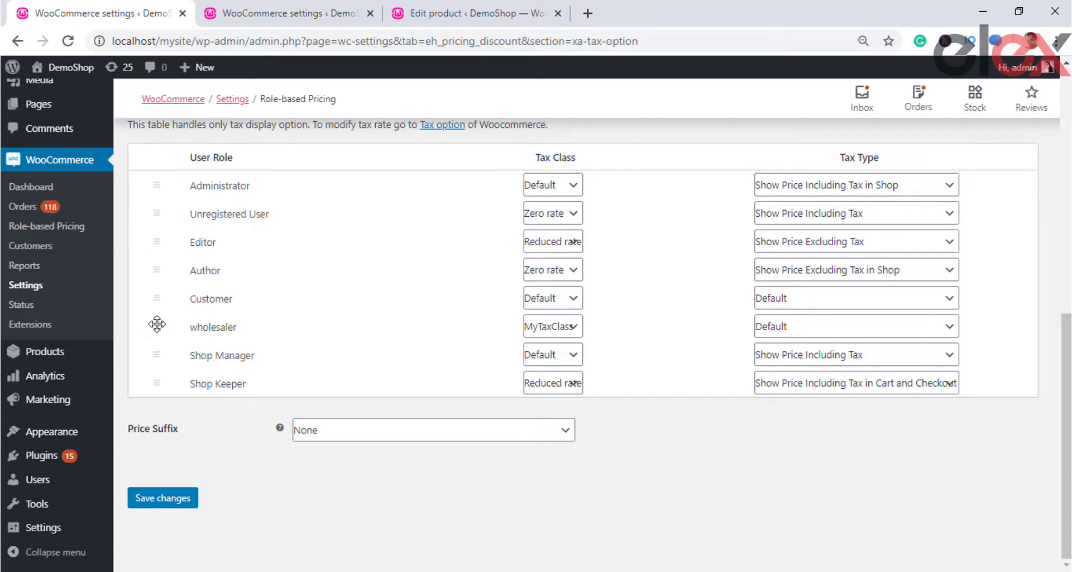
{"action": "left_click_drag", "start_coordinate": [157, 326], "coordinate": [149, 218]}
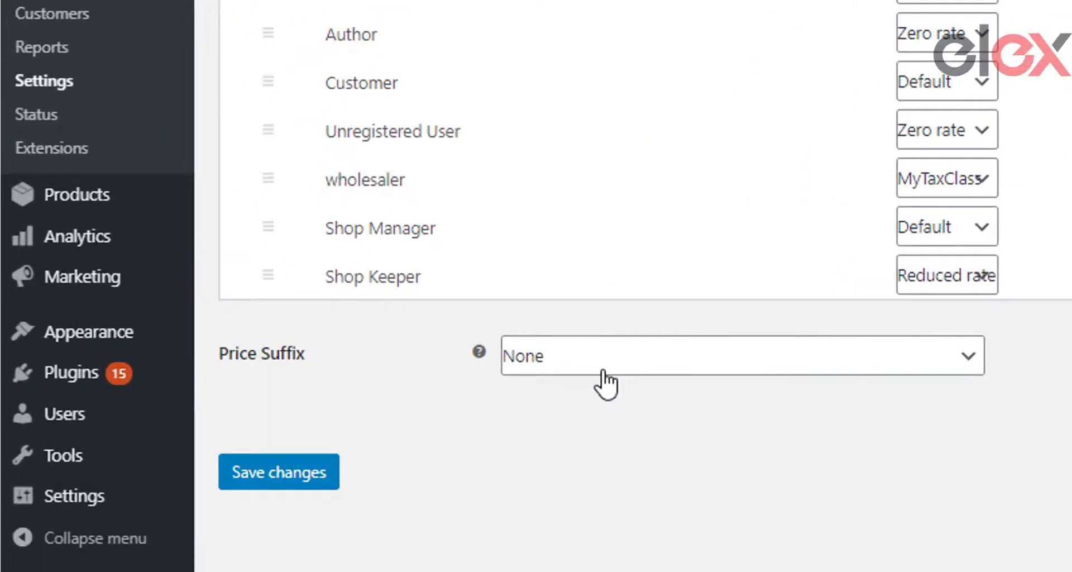
Step: Try a General price suffix, then switch Price Suffix to Role Specific to show the per-role table
{"action": "left_click", "coordinate": [352, 453]}
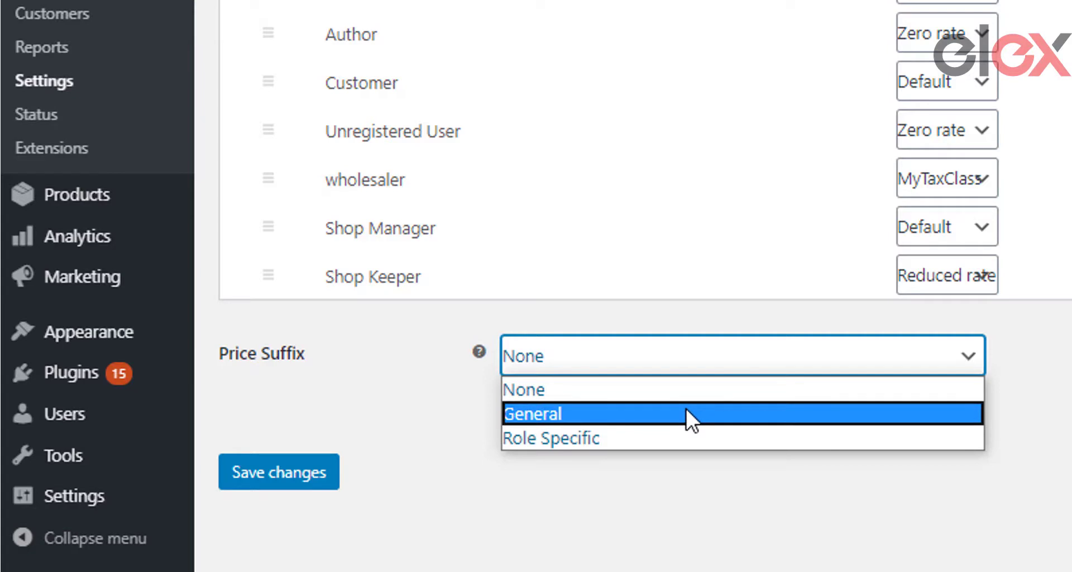
{"action": "left_click", "coordinate": [690, 410]}
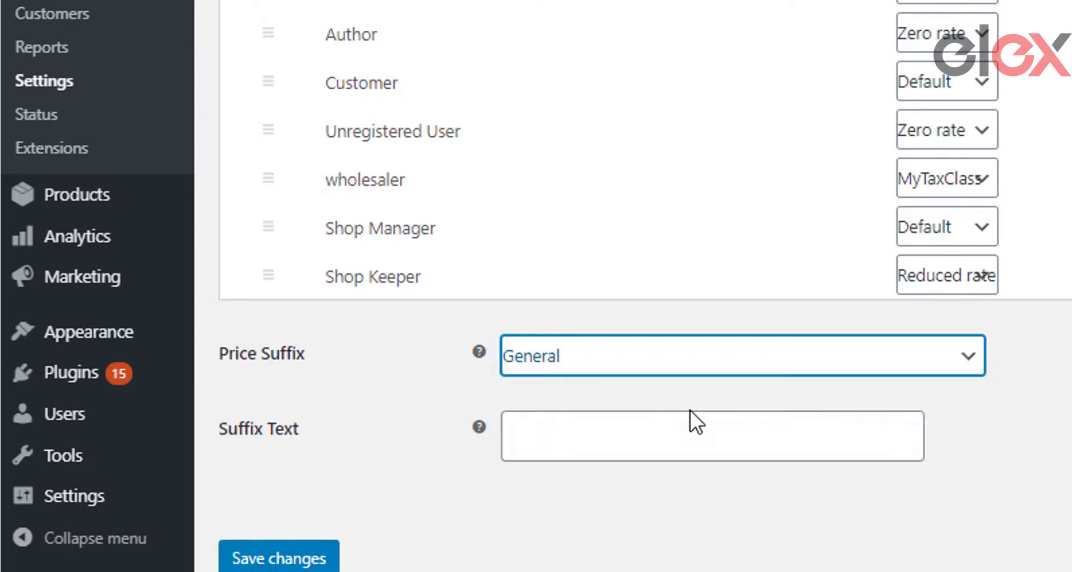
{"action": "left_click", "coordinate": [707, 447]}
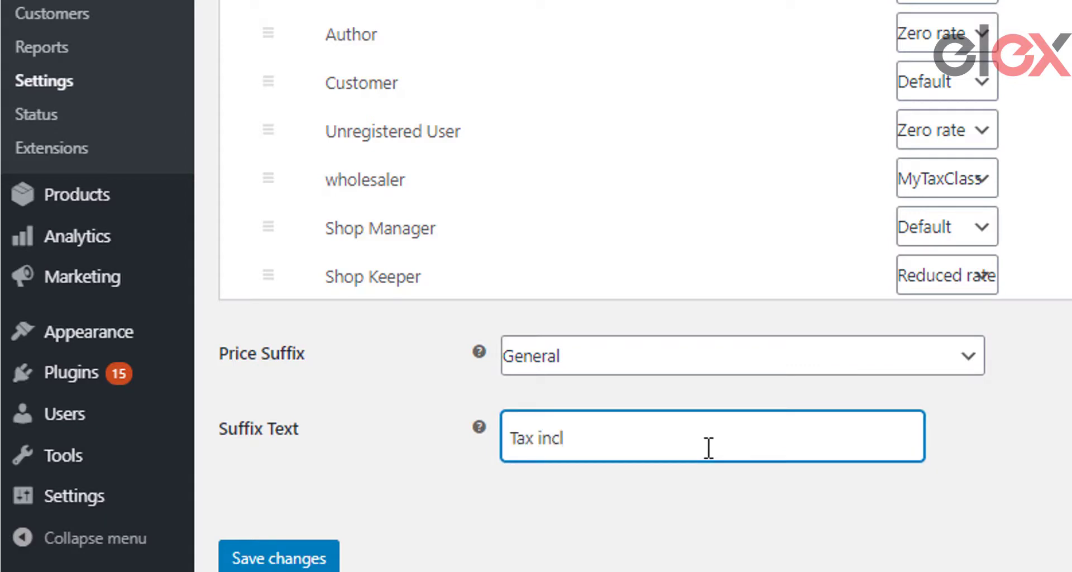
{"action": "scroll", "coordinate": [708, 447], "scroll_direction": "down", "scroll_amount": 2}
{"action": "left_click", "coordinate": [636, 243]}
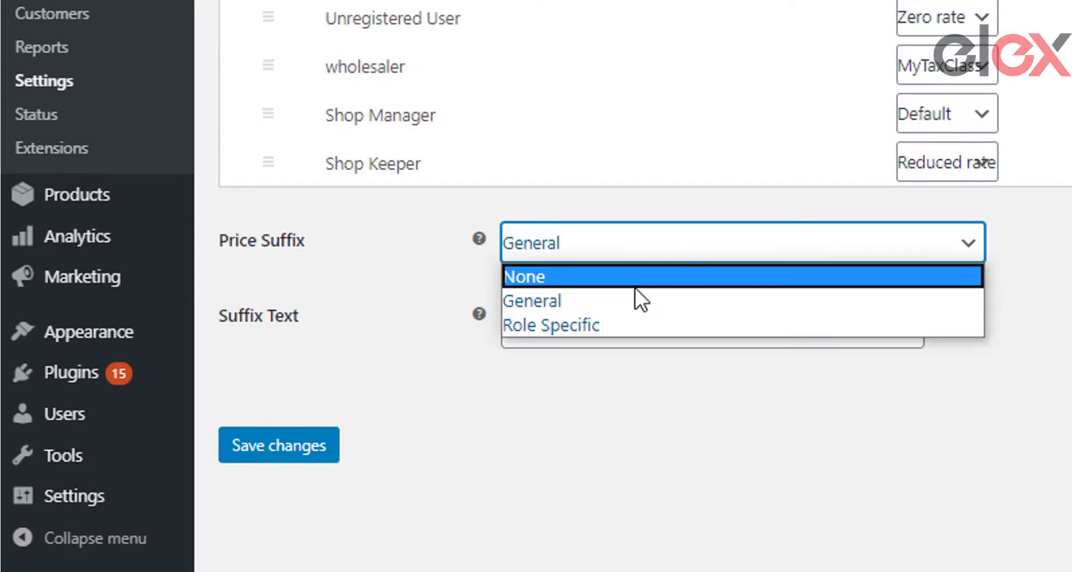
{"action": "left_click", "coordinate": [631, 316]}
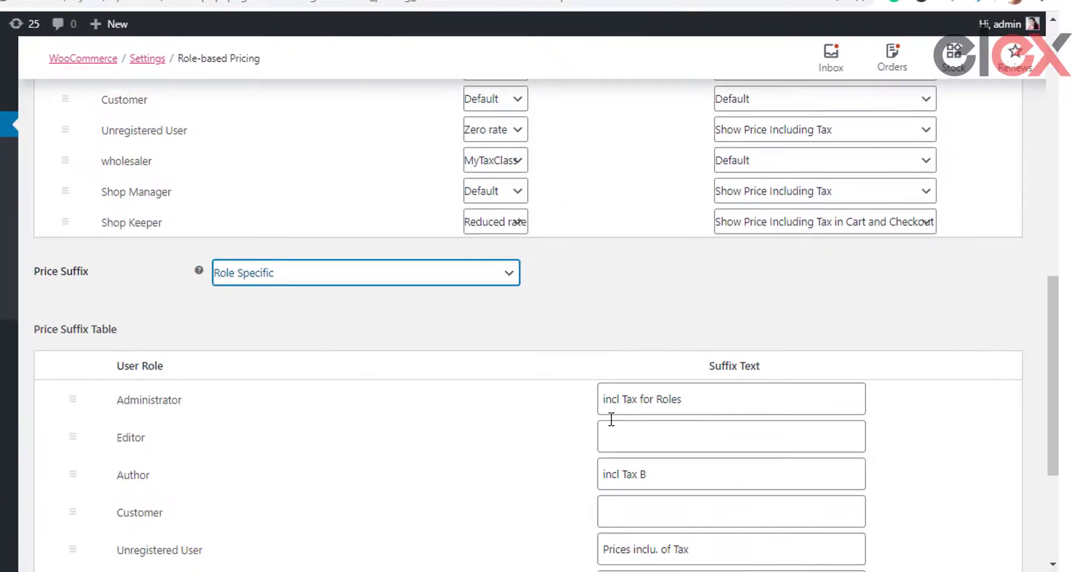
{"action": "scroll", "coordinate": [611, 419], "scroll_direction": "down", "scroll_amount": 3}
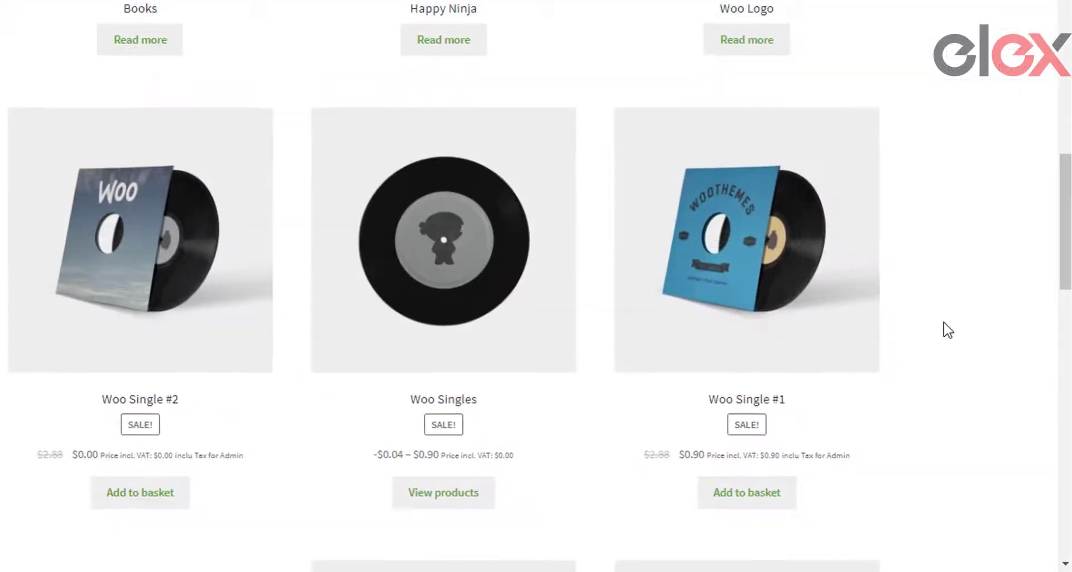
{"action": "scroll", "coordinate": [946, 329], "scroll_direction": "down", "scroll_amount": 3}
Step: Scroll through the role tax table, checking the wholesaler and Shop Keeper tax class choices
{"action": "scroll", "coordinate": [947, 329], "scroll_direction": "down", "scroll_amount": 3}
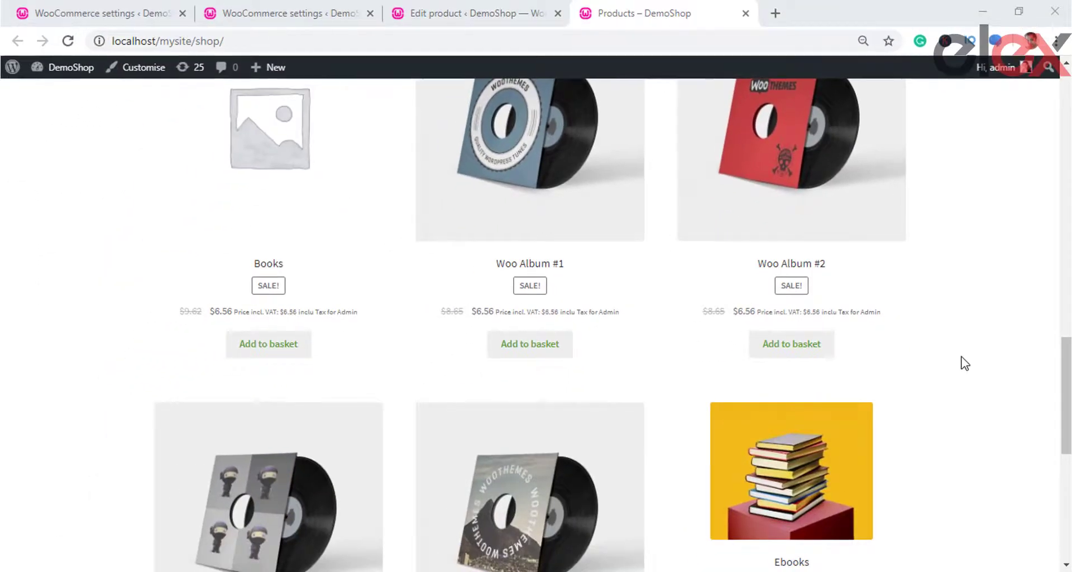
{"action": "scroll", "coordinate": [947, 329], "scroll_direction": "down", "scroll_amount": 3}
{"action": "scroll", "coordinate": [965, 363], "scroll_direction": "down", "scroll_amount": 4}
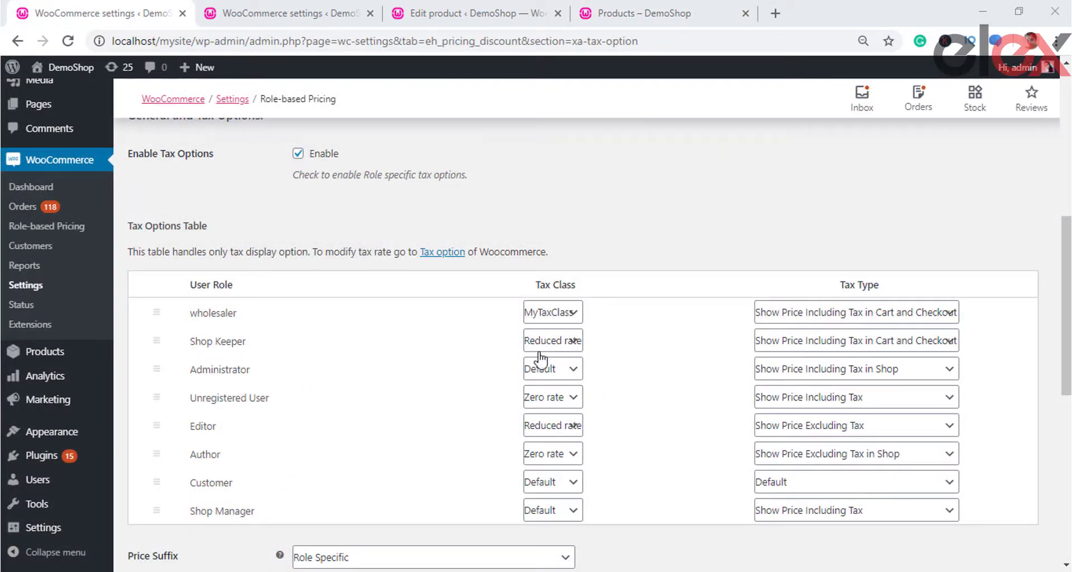
{"action": "left_click", "coordinate": [550, 311]}
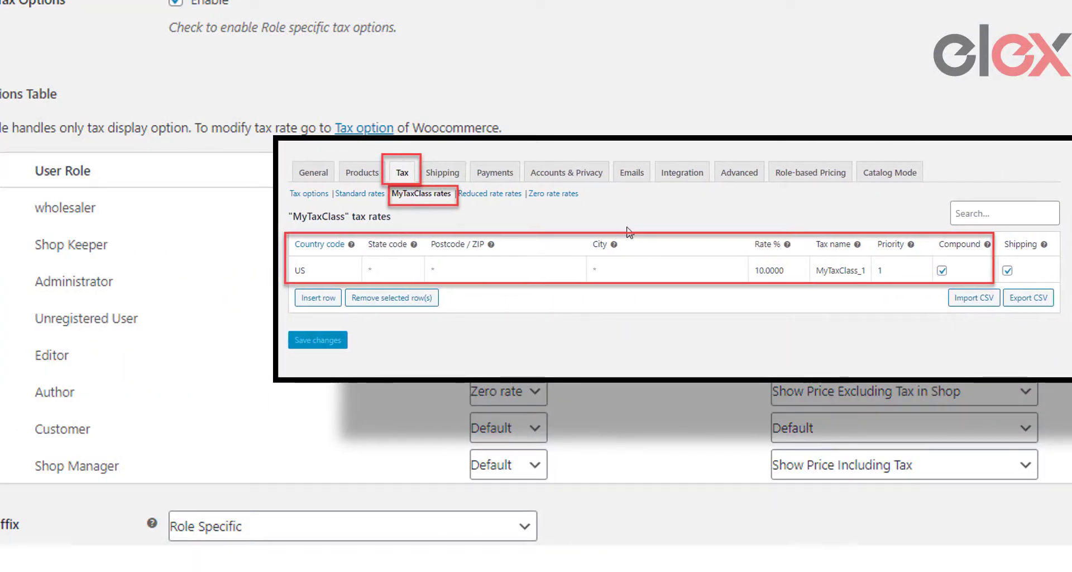
{"action": "left_click", "coordinate": [520, 249]}
{"action": "scroll", "coordinate": [548, 324], "scroll_direction": "down", "scroll_amount": 3}
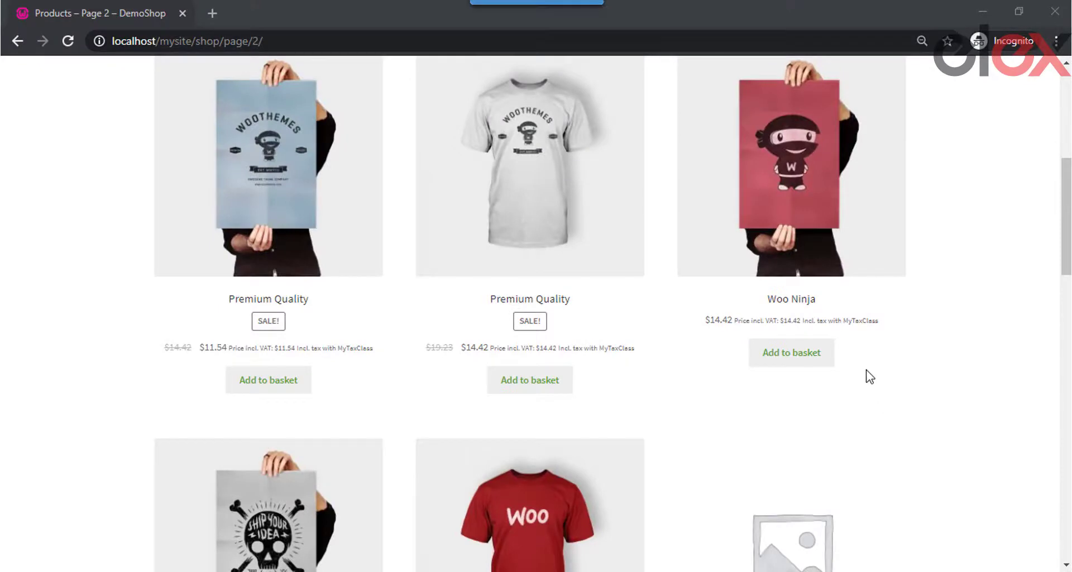
{"action": "scroll", "coordinate": [868, 376], "scroll_direction": "down", "scroll_amount": 5}
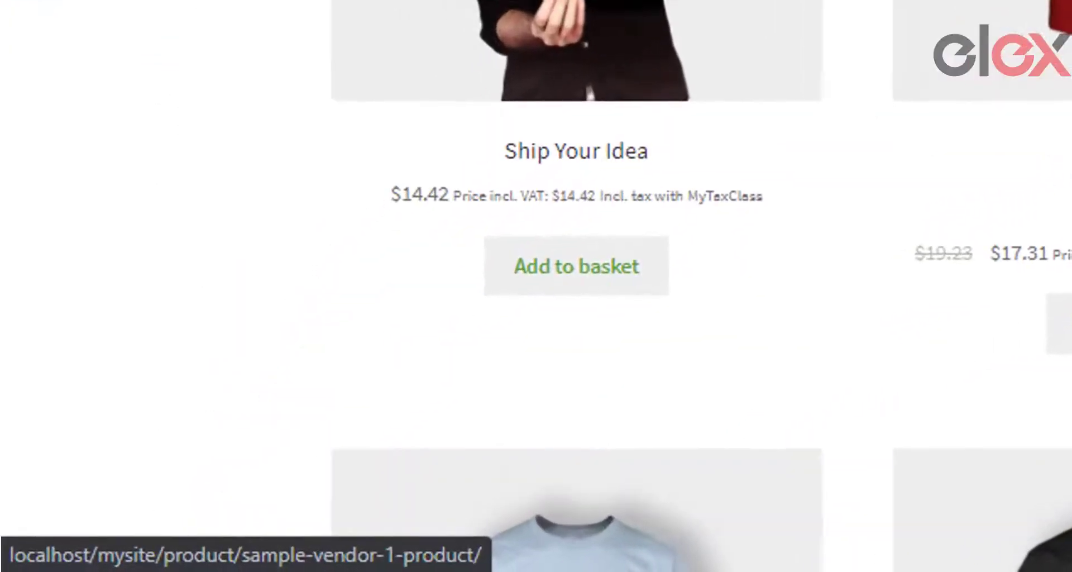